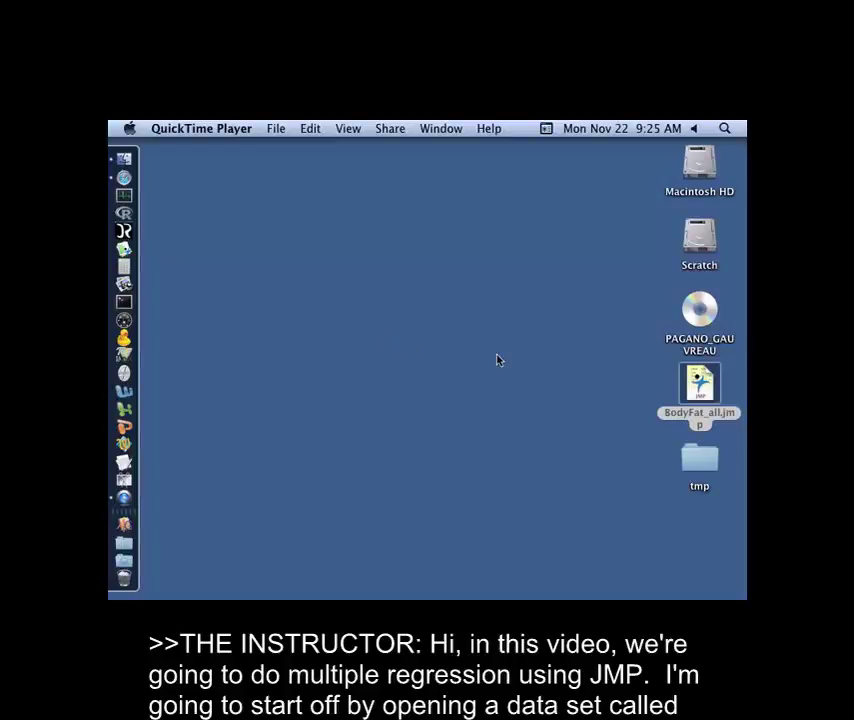
# Open BodyFat_all.jmp from the desktop so it launches in JMP 8.0.2.
pyautogui.doubleClick(703, 386)
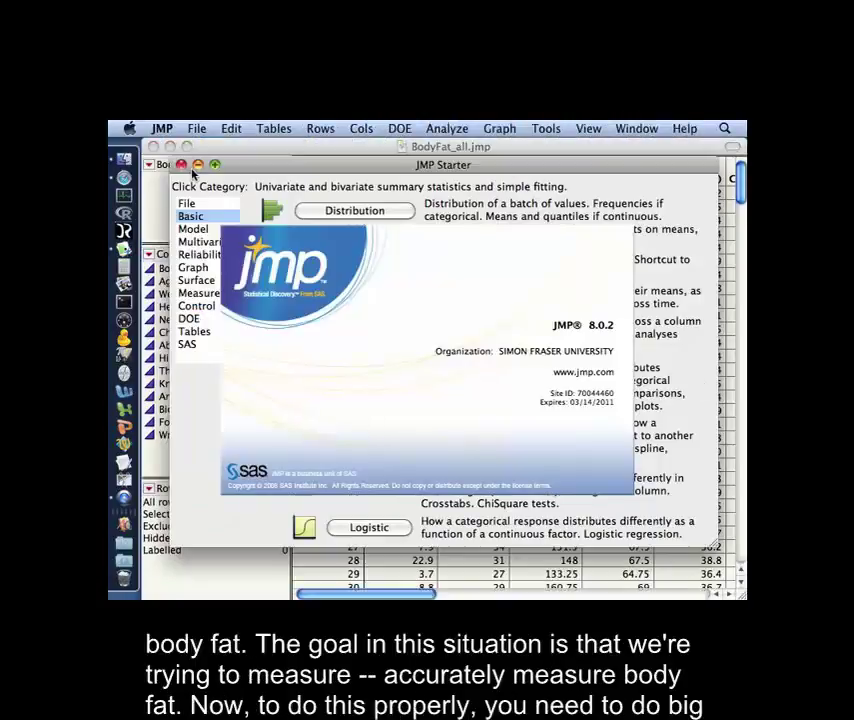
# Close the JMP Starter and review the columns from Body Fat (%) through Knee Circum (cm).
pyautogui.click(181, 165)
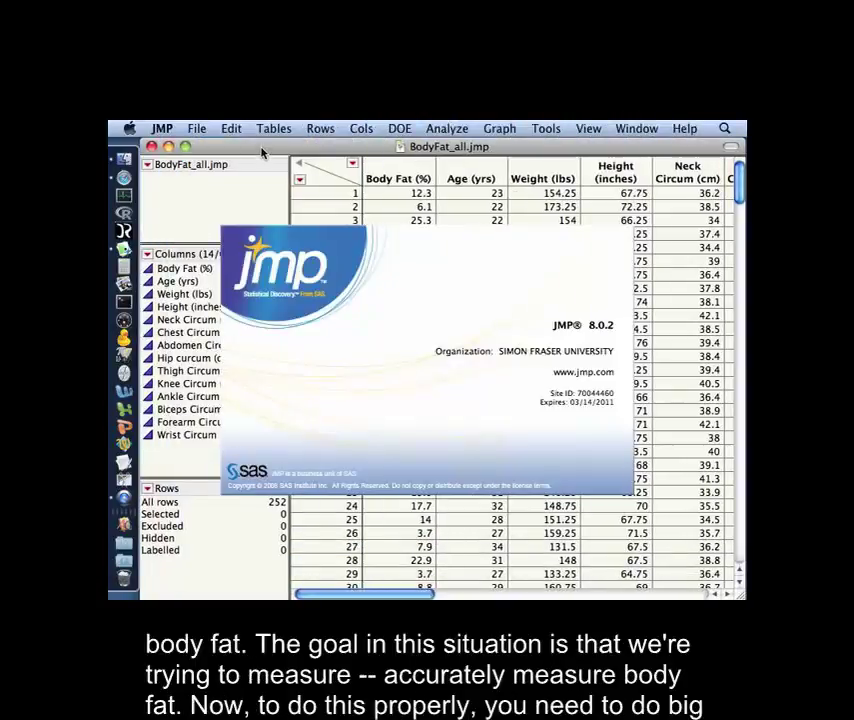
pyautogui.click(424, 181)
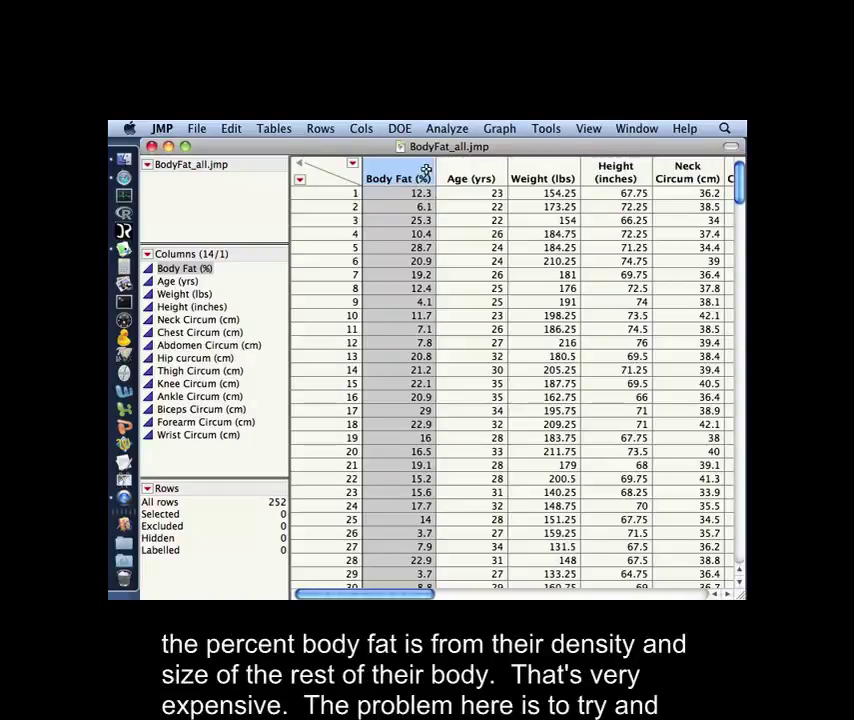
pyautogui.click(171, 283)
pyautogui.click(172, 295)
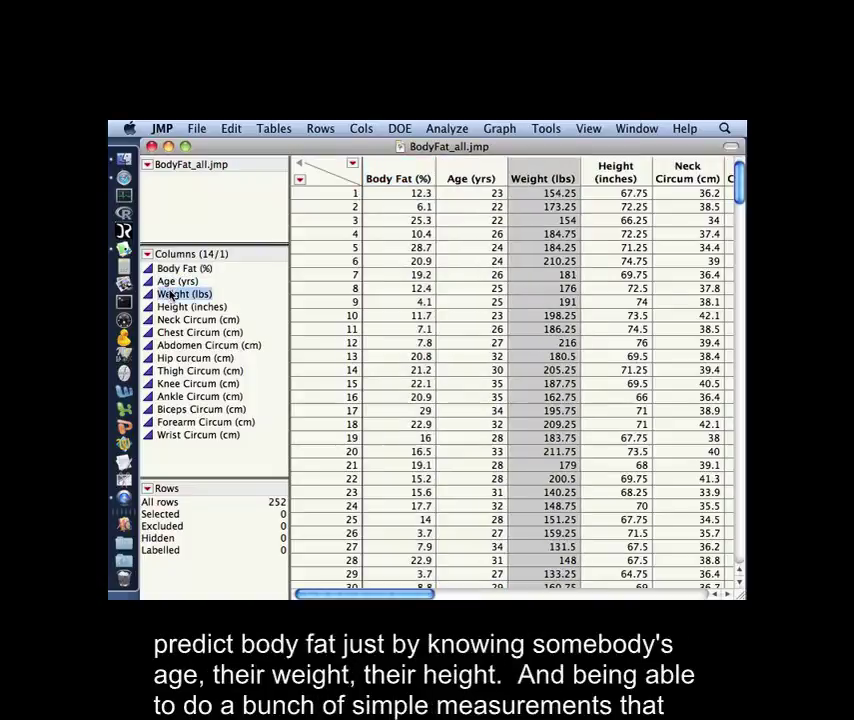
pyautogui.click(172, 307)
pyautogui.click(171, 319)
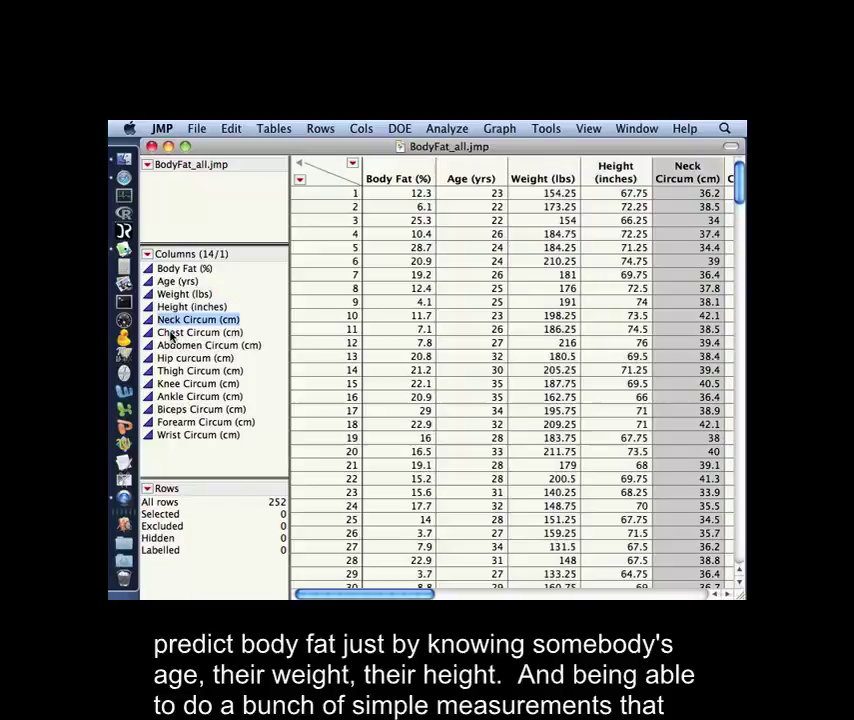
pyautogui.click(171, 434)
pyautogui.click(168, 422)
pyautogui.click(186, 383)
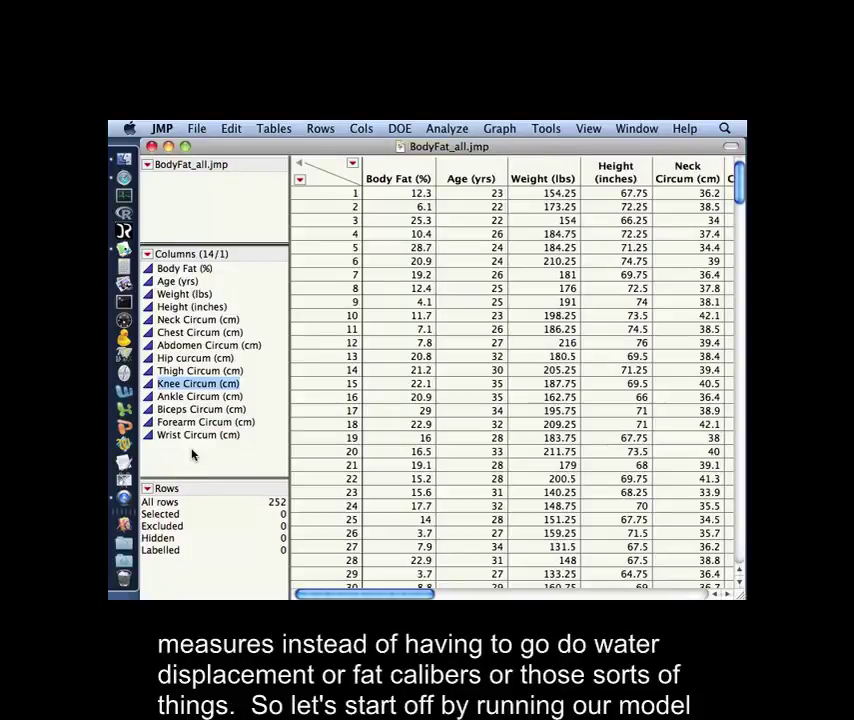
pyautogui.click(195, 268)
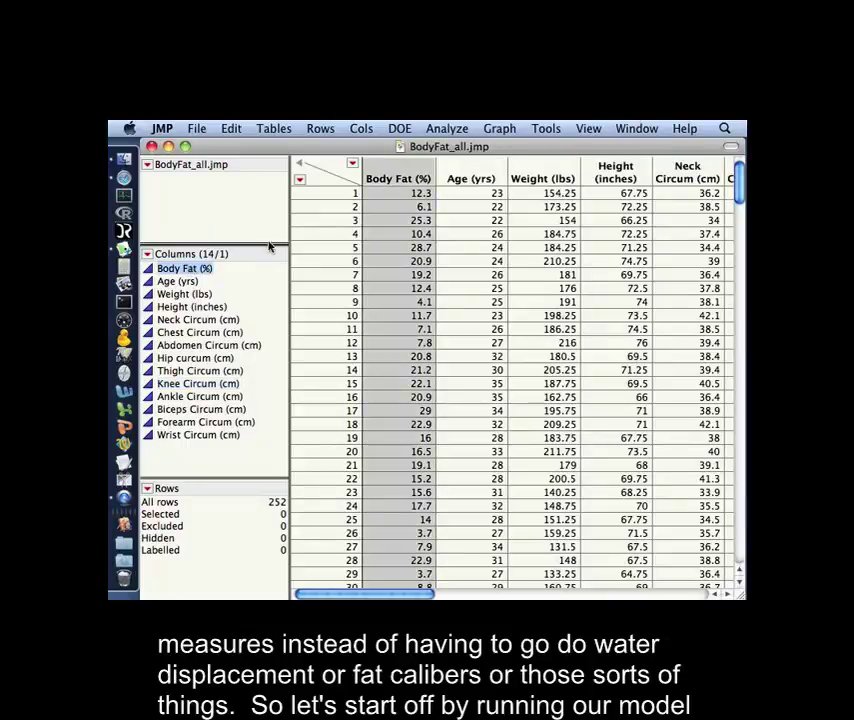
pyautogui.click(333, 172)
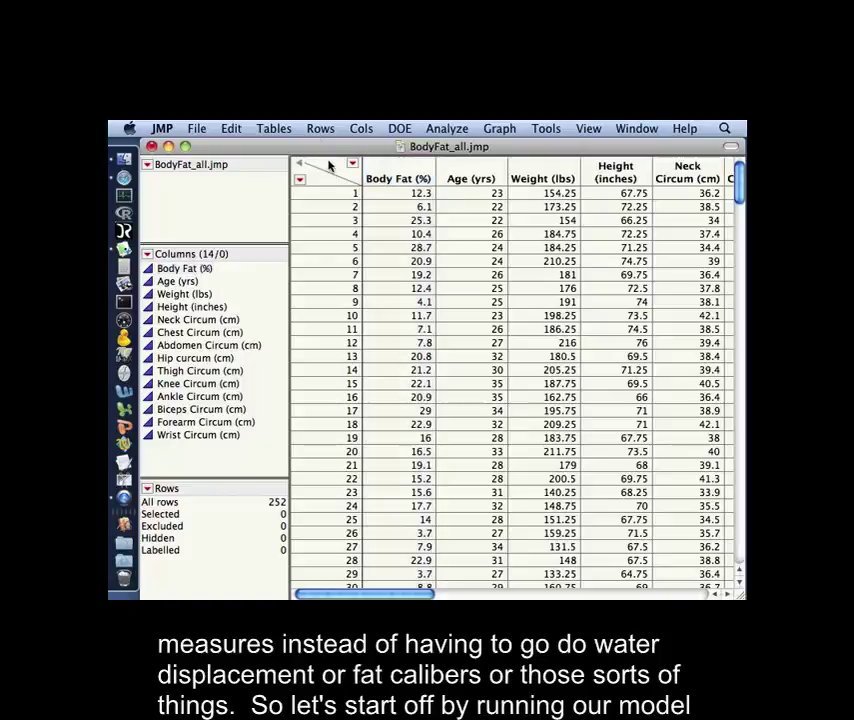
# Launch Fit Model with Body Fat (%) as the response variable.
pyautogui.click(457, 129)
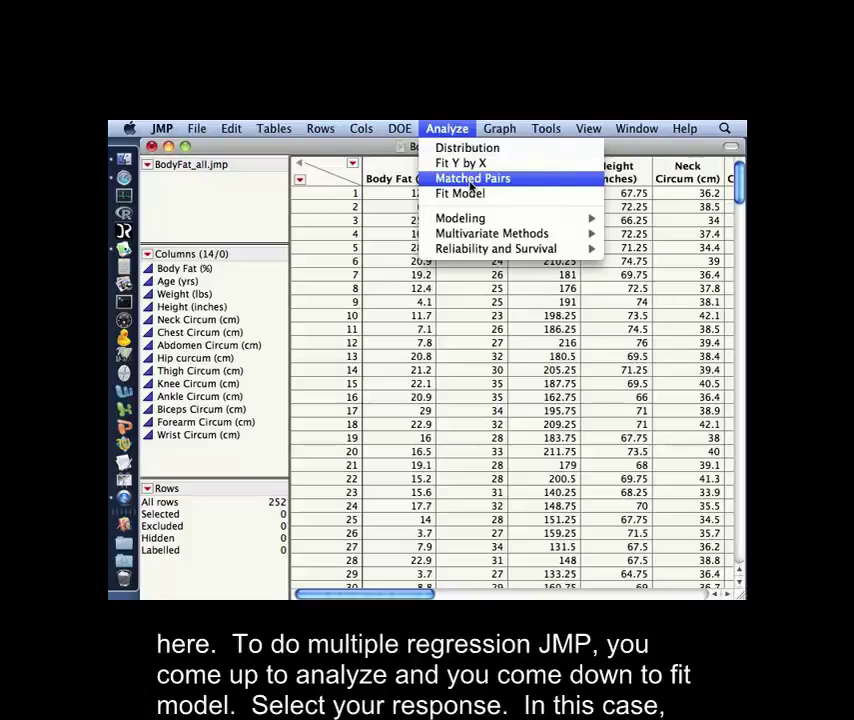
pyautogui.click(484, 194)
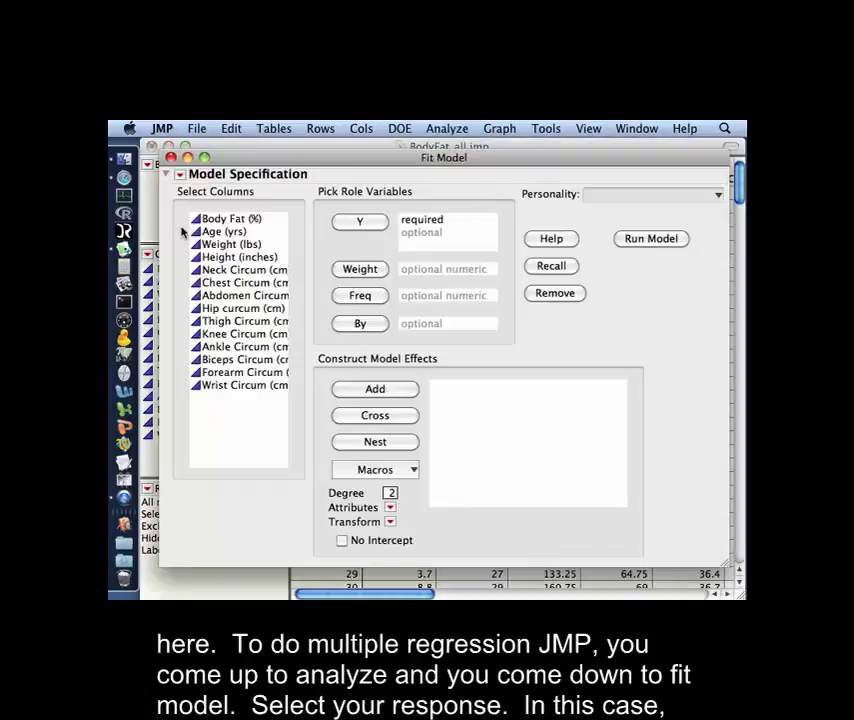
pyautogui.click(214, 219)
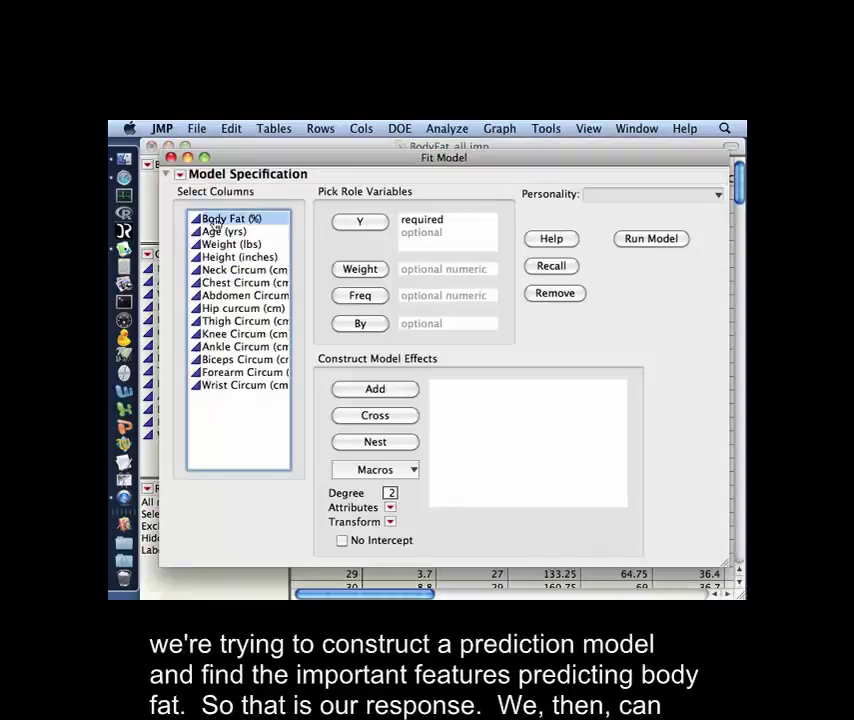
pyautogui.moveTo(214, 222); pyautogui.dragTo(436, 234)
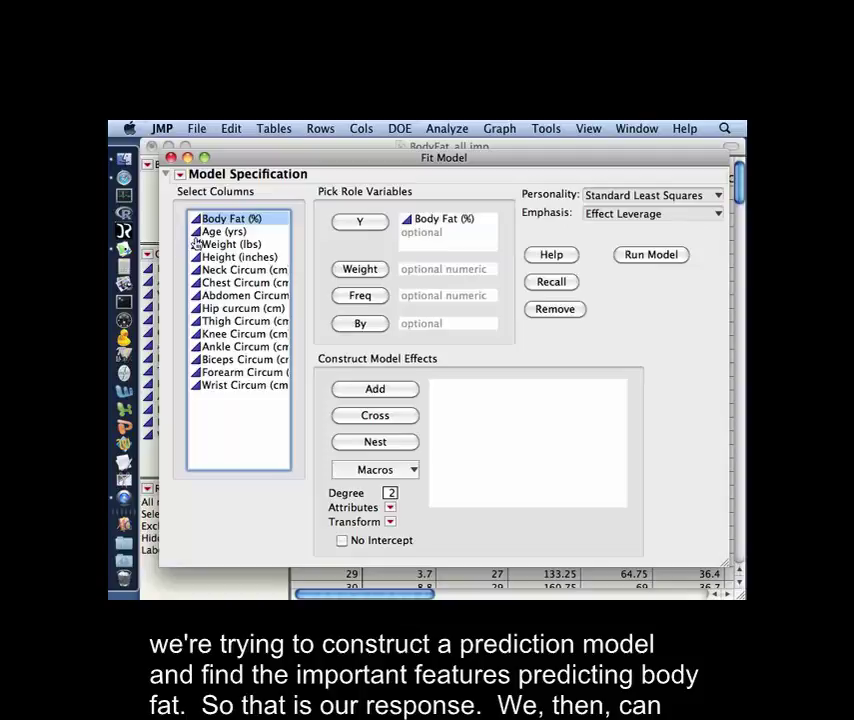
# Add Age (yrs) and all remaining columns as effects, with Minimal Report emphasis.
pyautogui.moveTo(255, 232); pyautogui.dragTo(265, 391)
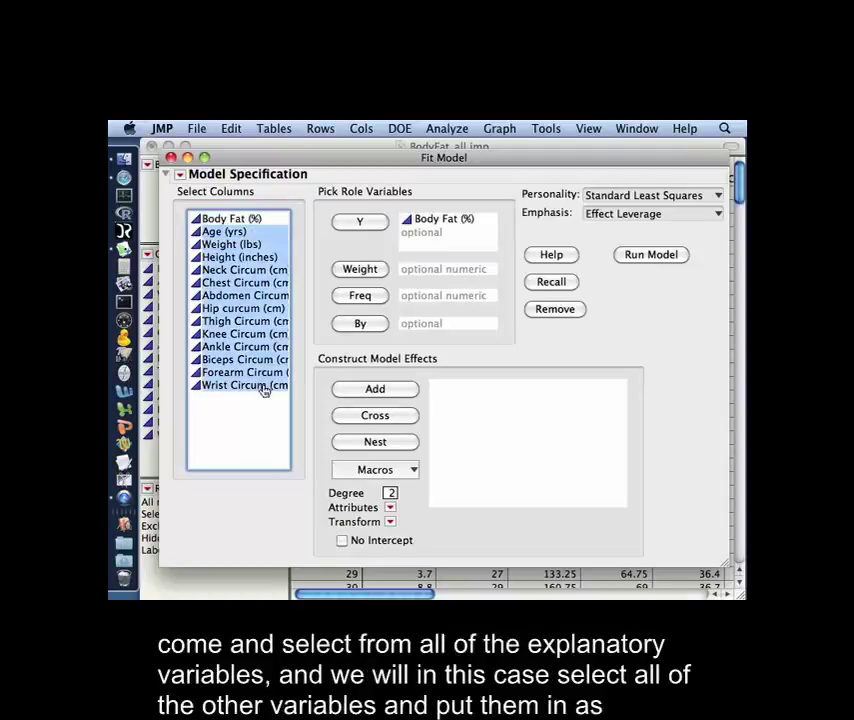
pyautogui.moveTo(237, 305); pyautogui.dragTo(511, 454)
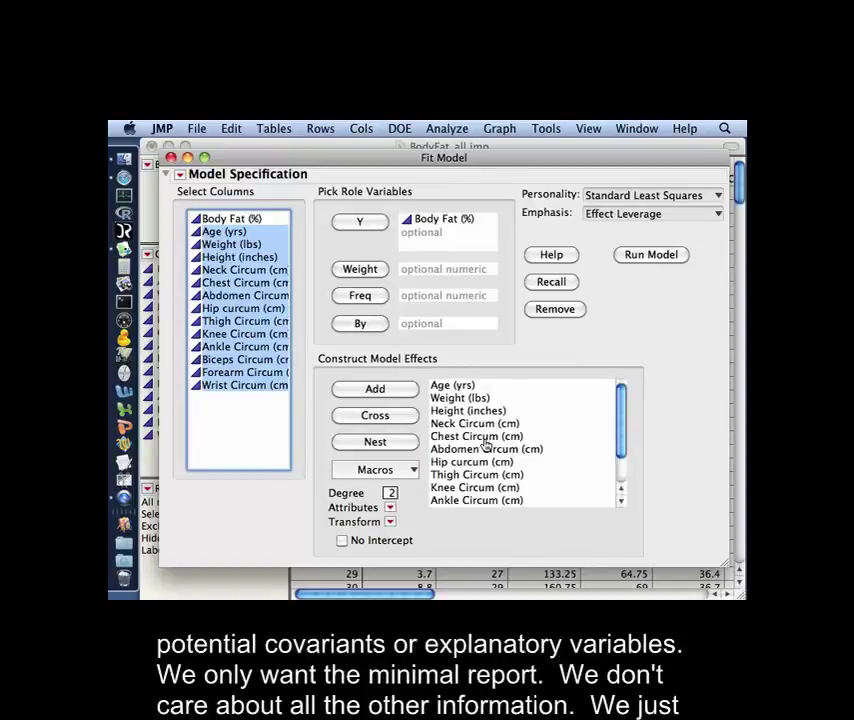
pyautogui.click(645, 214)
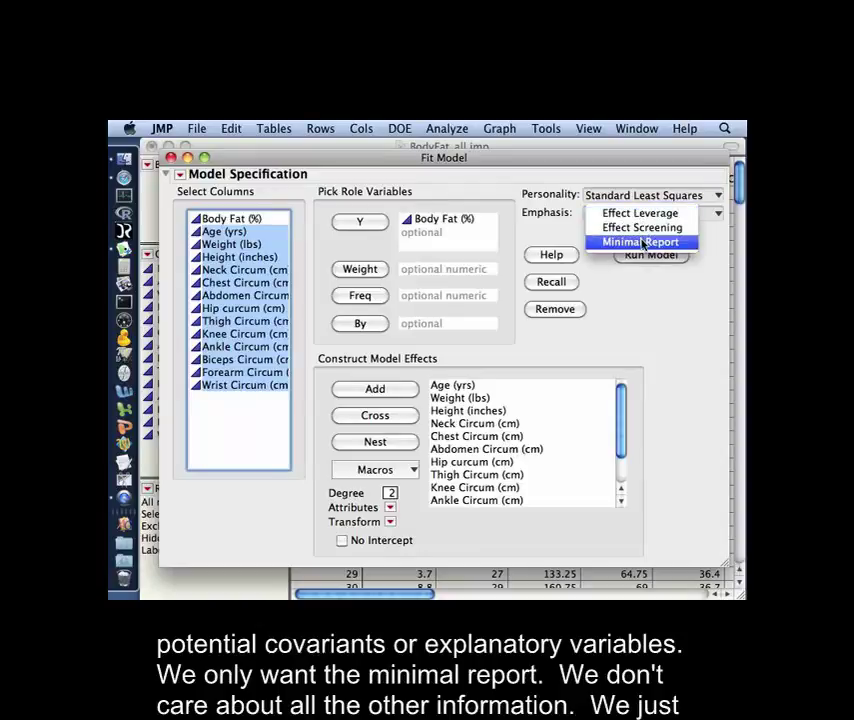
pyautogui.click(641, 242)
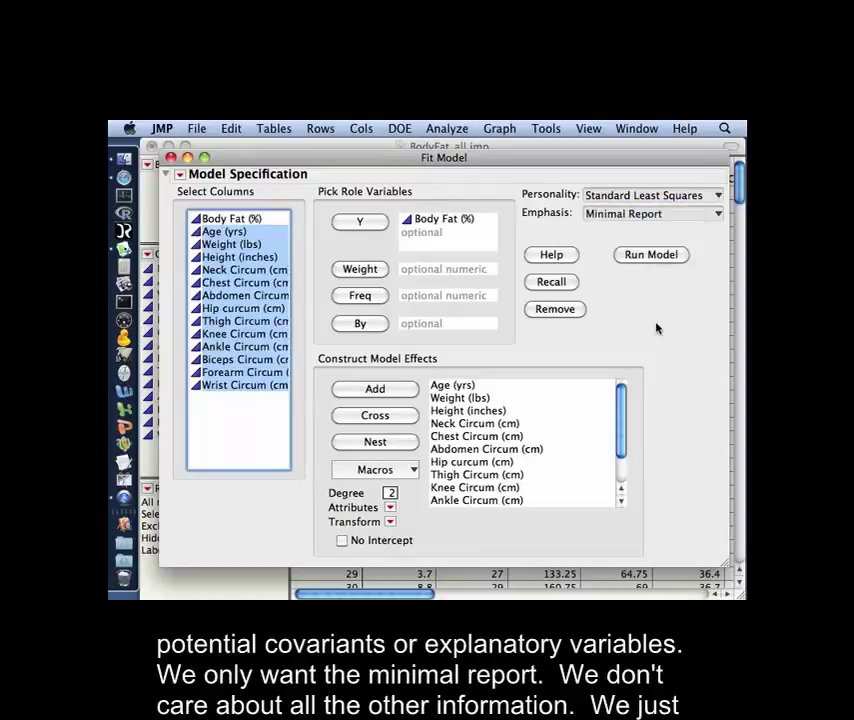
pyautogui.moveTo(576, 158); pyautogui.dragTo(574, 147)
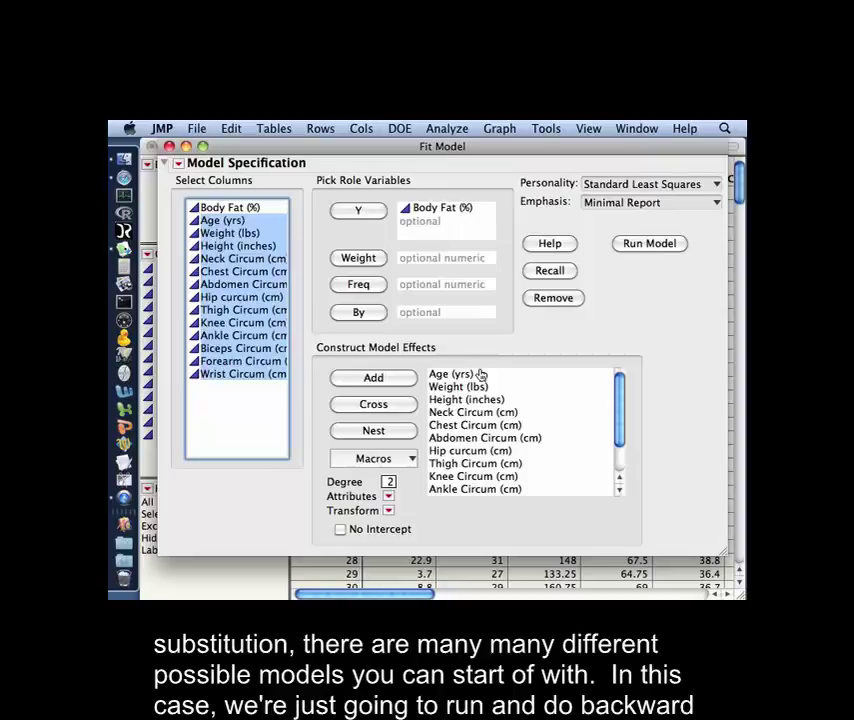
pyautogui.click(621, 316)
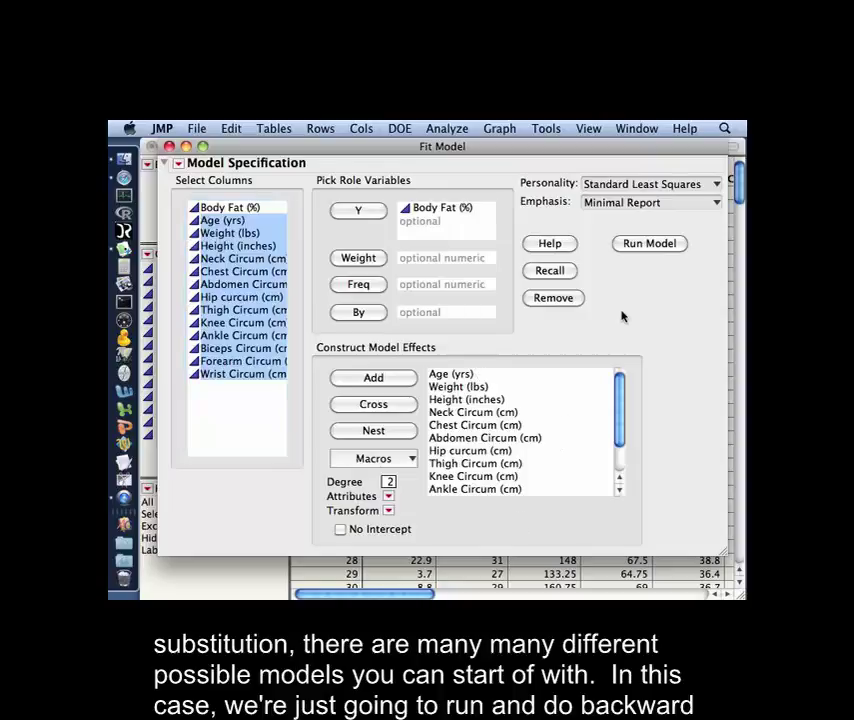
# Run the thirteen-predictor model and widen the Fit Least Squares report window.
pyautogui.click(649, 244)
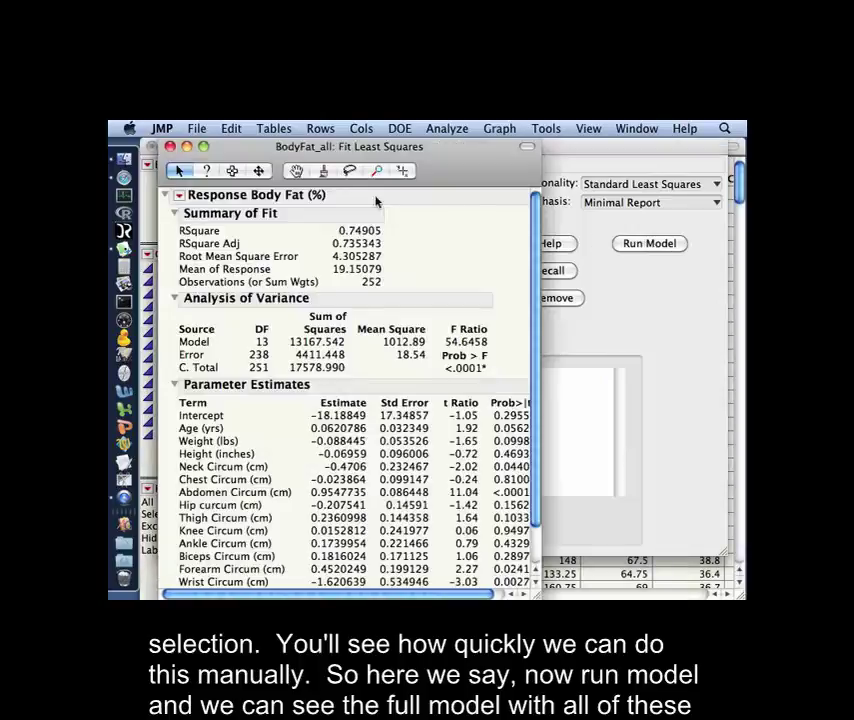
pyautogui.moveTo(390, 146); pyautogui.dragTo(454, 146)
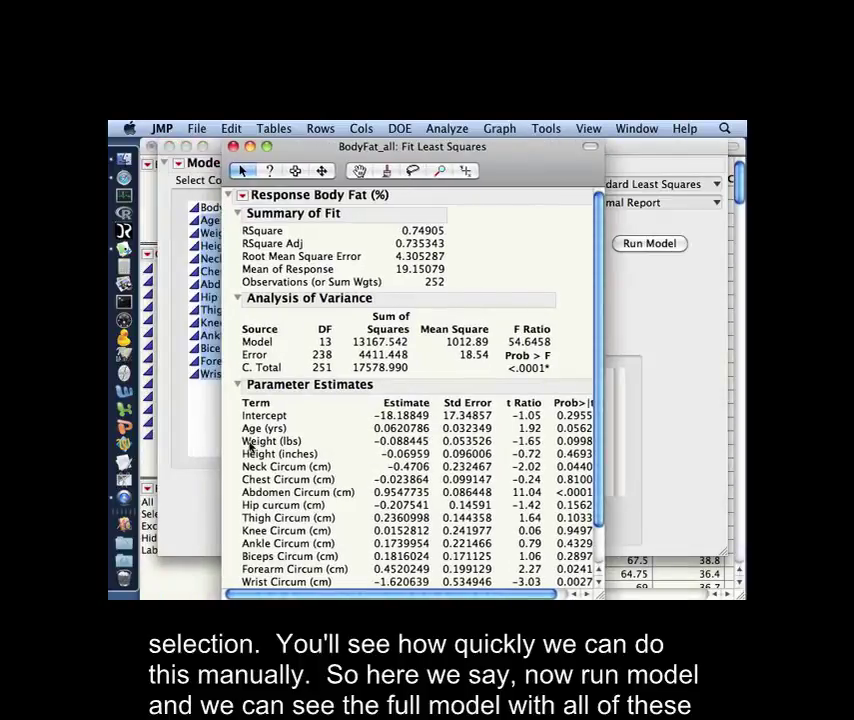
pyautogui.scroll(-3, 206, 460)
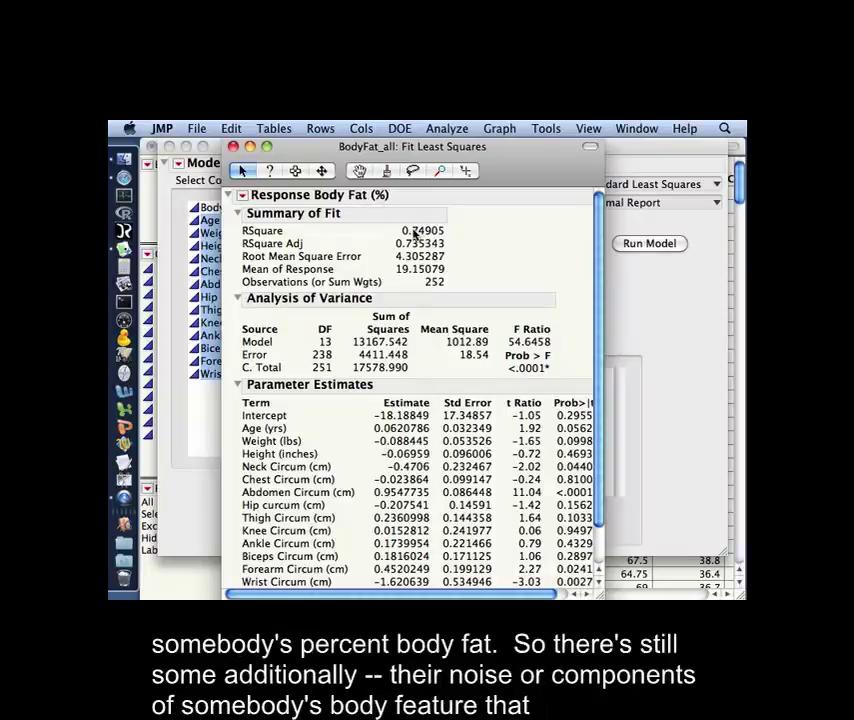
pyautogui.moveTo(420, 232)
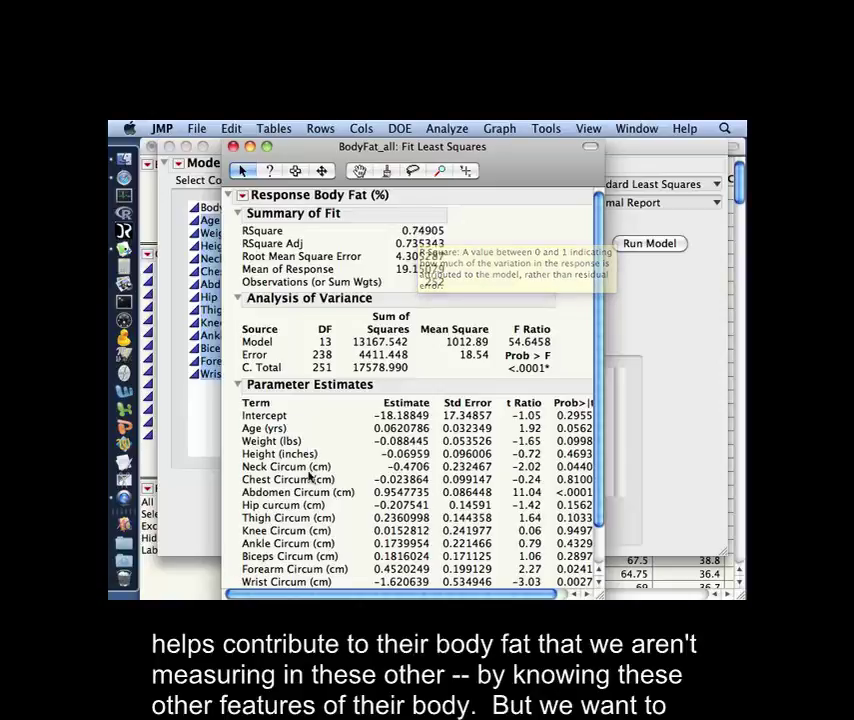
pyautogui.scroll(-2, 270, 420)
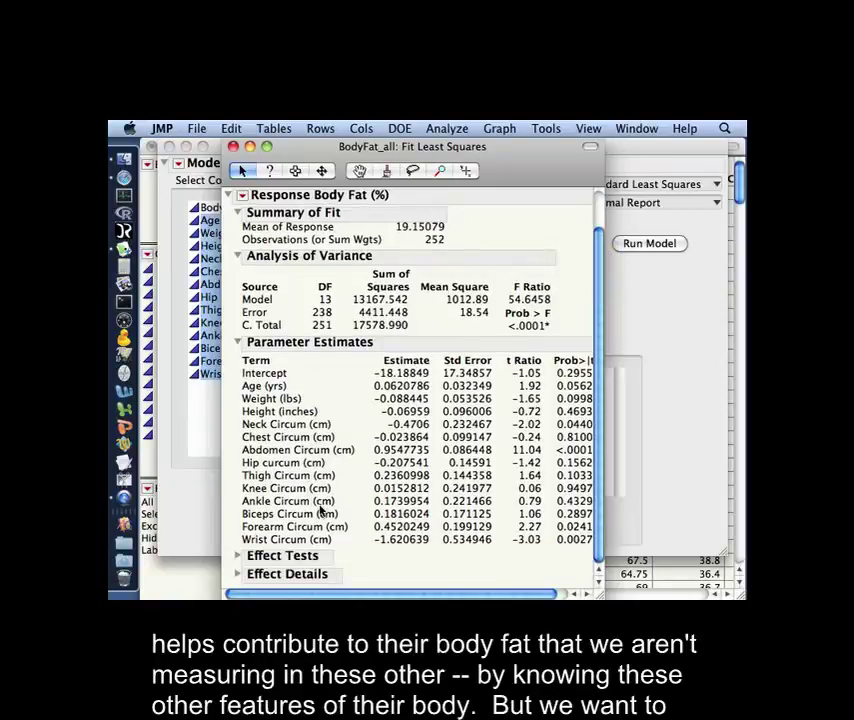
pyautogui.moveTo(600, 596); pyautogui.dragTo(636, 597)
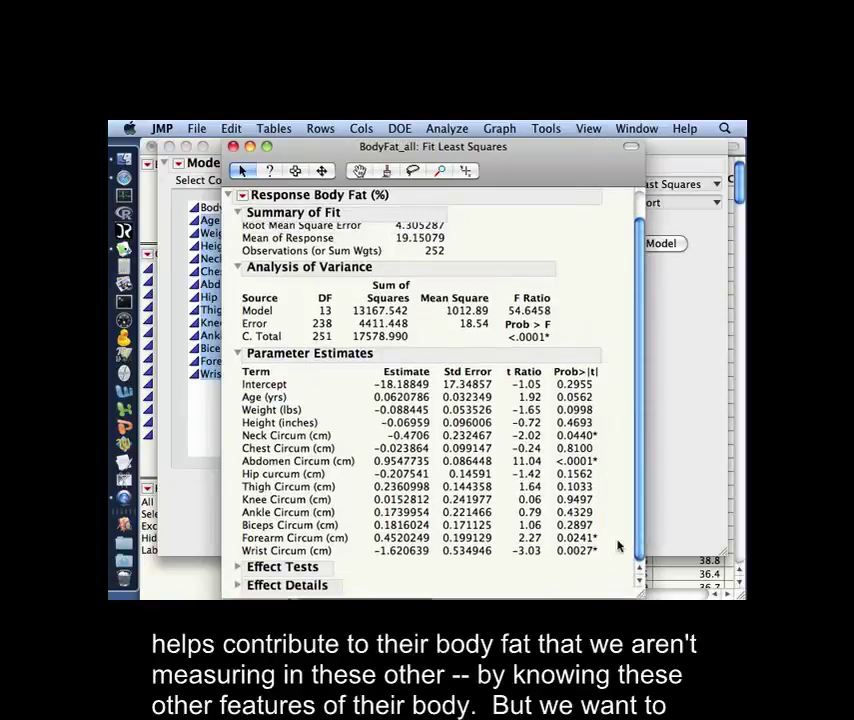
pyautogui.moveTo(528, 180); pyautogui.dragTo(478, 172)
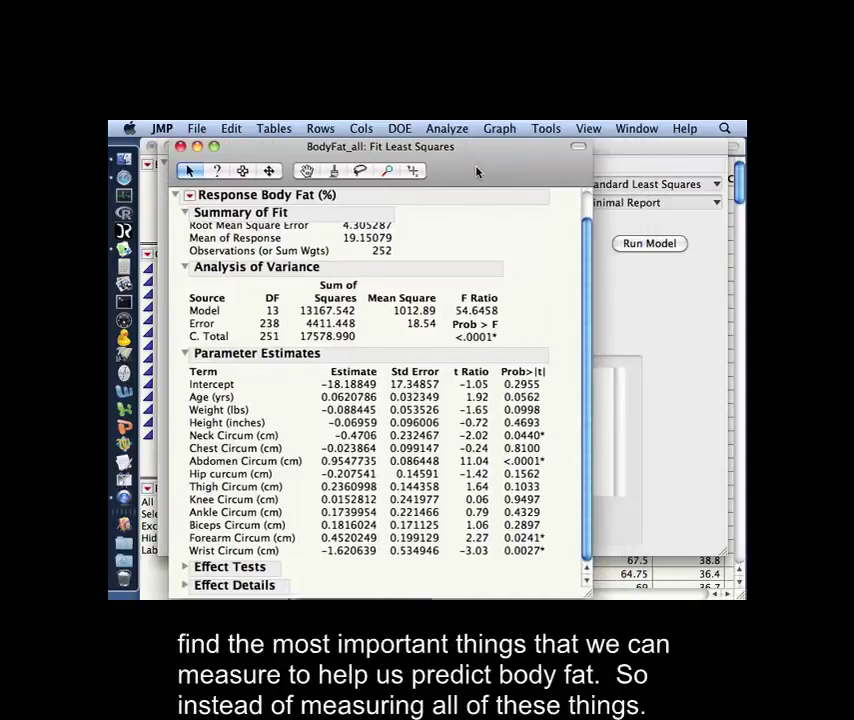
# Review the estimates: RSquare 0.74905, Knee Circum (cm) non-significant at p = 0.9497.
pyautogui.scroll(2, 321, 267)
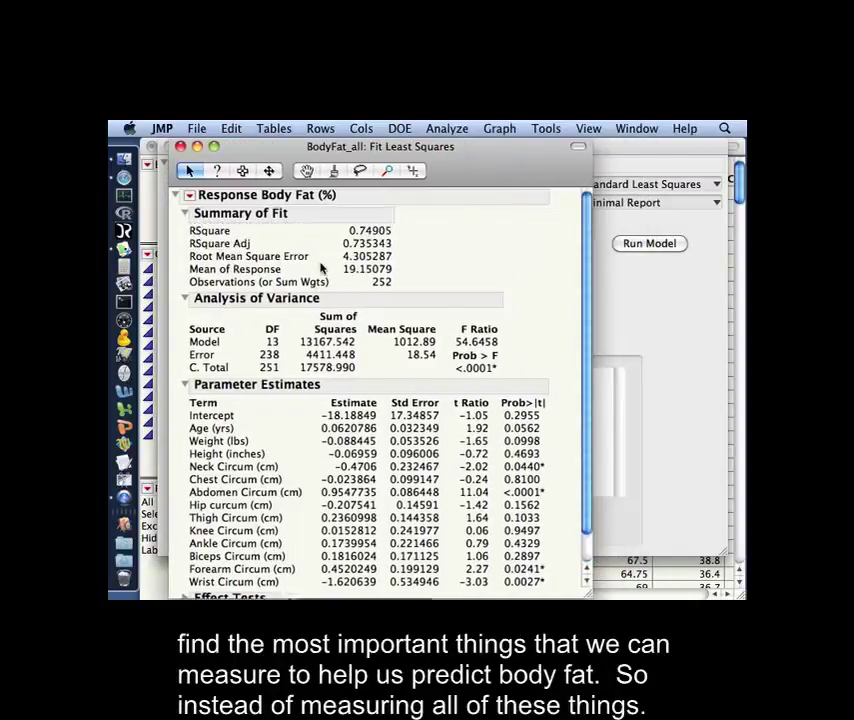
pyautogui.scroll(-2, 321, 267)
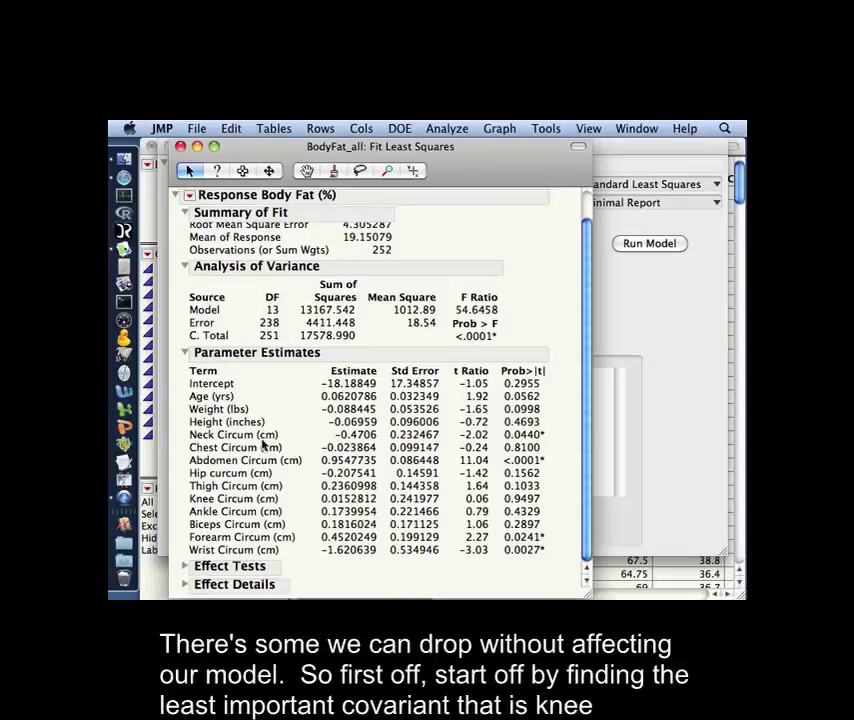
pyautogui.scroll(2, 310, 255)
pyautogui.scroll(-2, 363, 245)
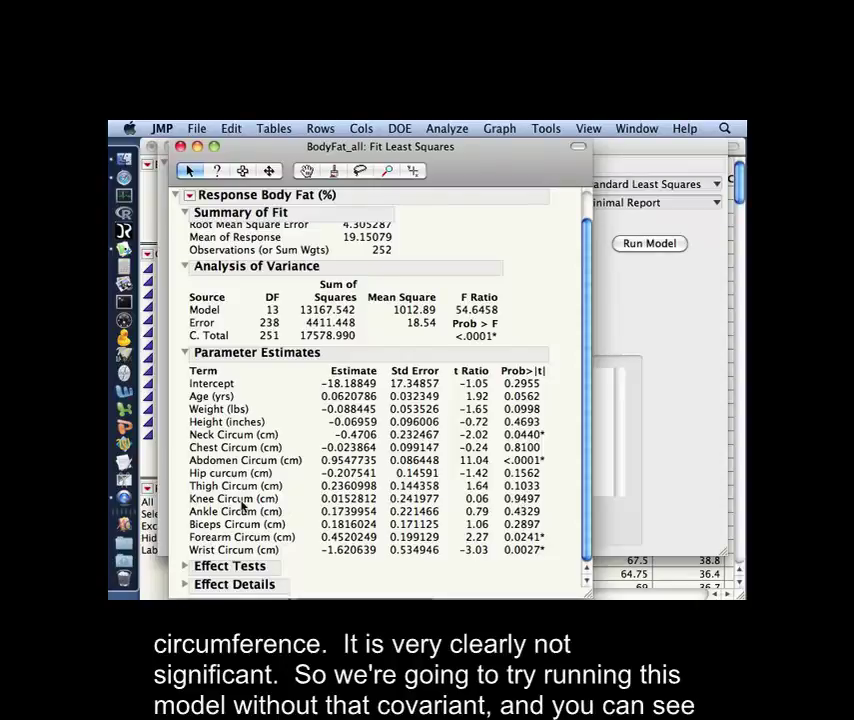
pyautogui.scroll(2, 243, 503)
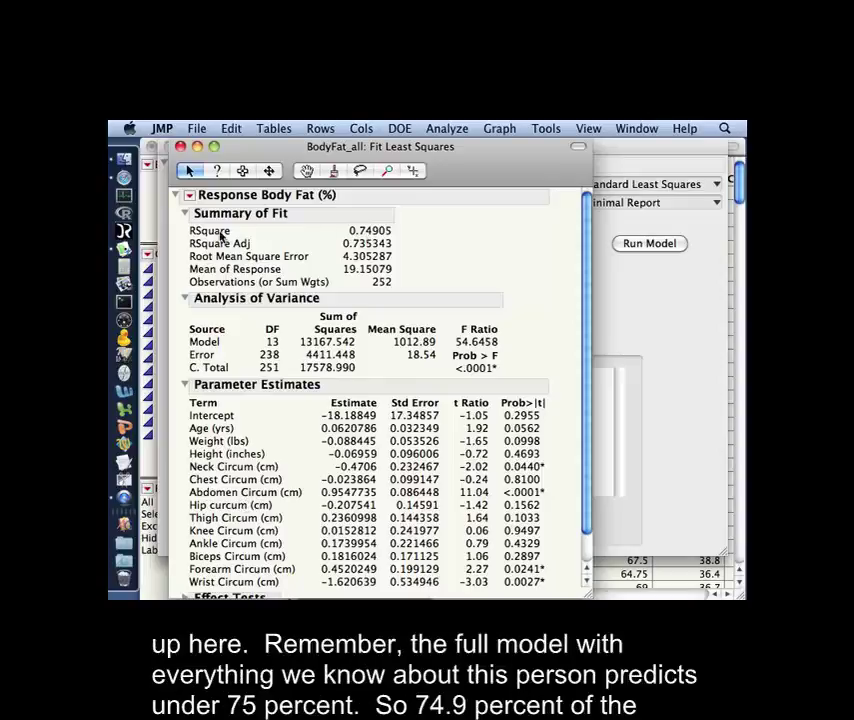
pyautogui.moveTo(367, 238)
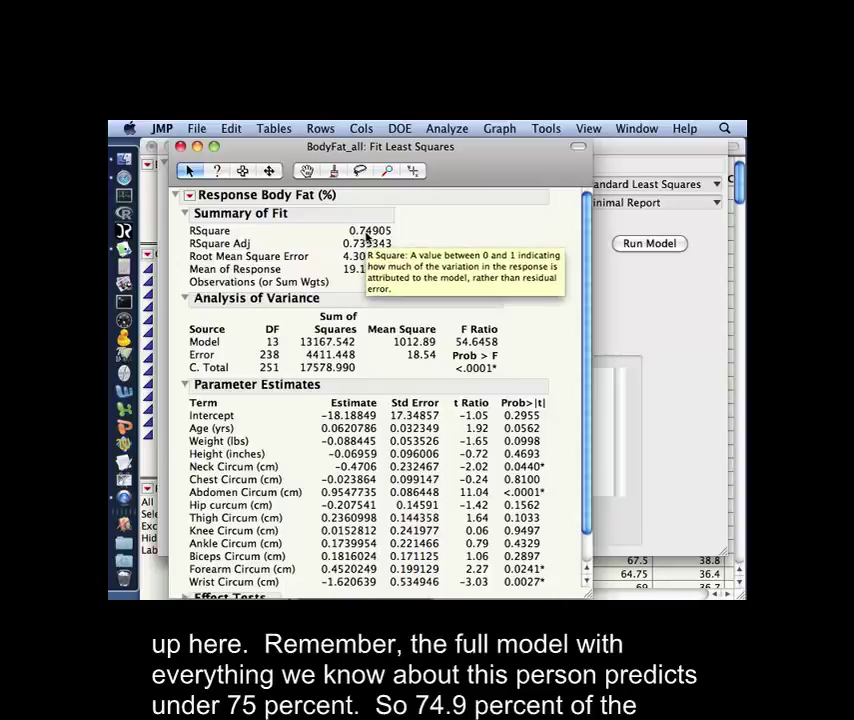
pyautogui.moveTo(457, 167); pyautogui.dragTo(452, 167)
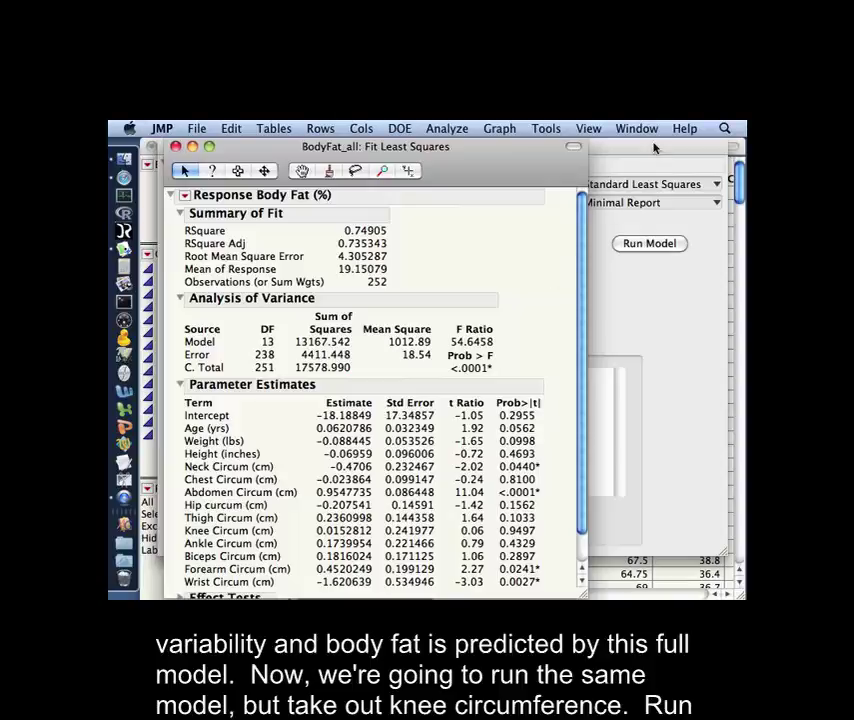
# Remove Knee Circum (cm) from the effects and refit the model.
pyautogui.click(654, 148)
pyautogui.click(482, 478)
pyautogui.press('BackSpace')
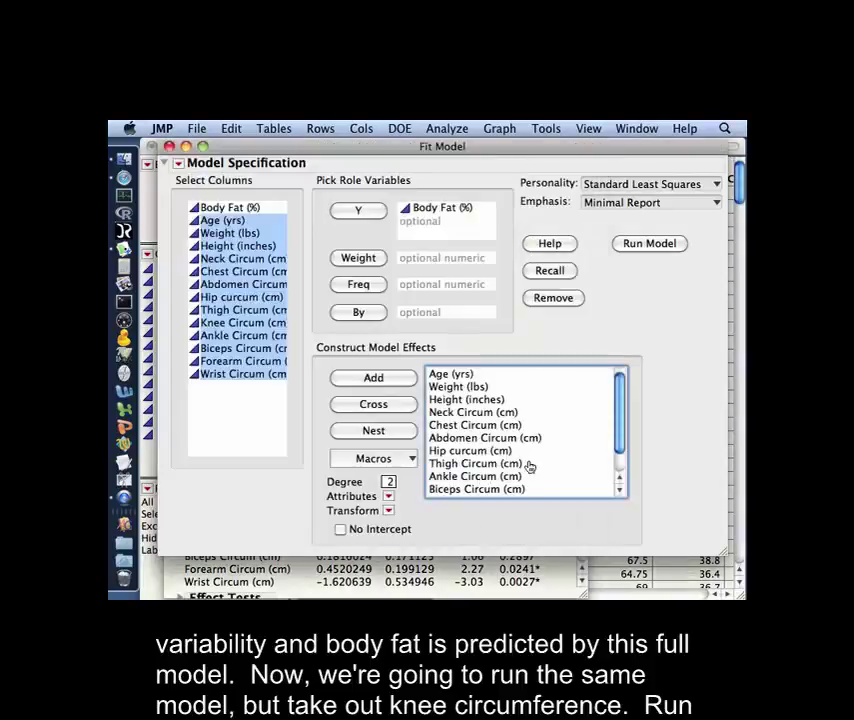
pyautogui.click(650, 244)
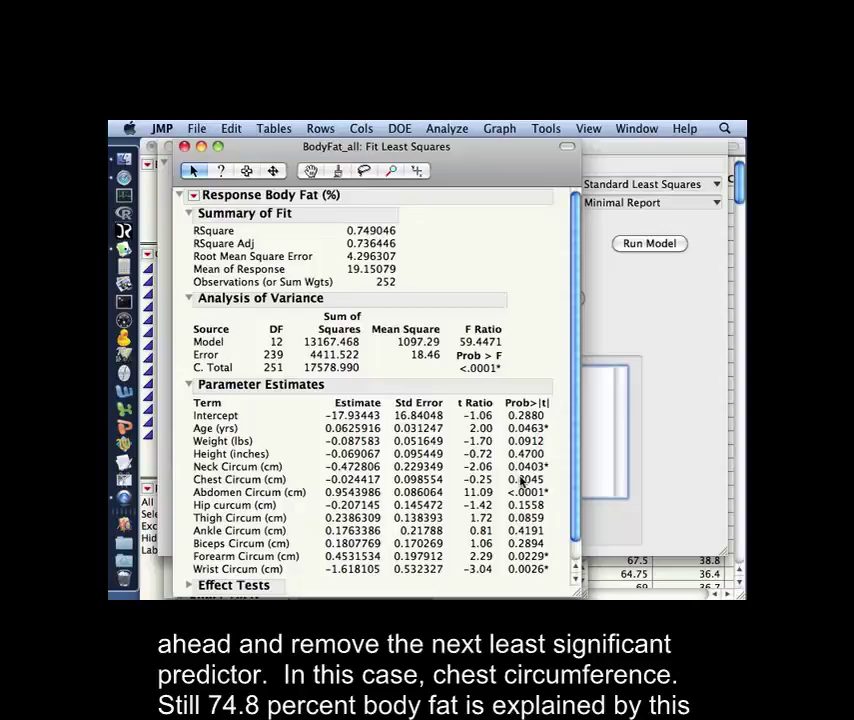
# Remove Chest Circum (cm), refit, and enlarge the report to show Effect Details.
pyautogui.click(610, 366)
pyautogui.click(478, 425)
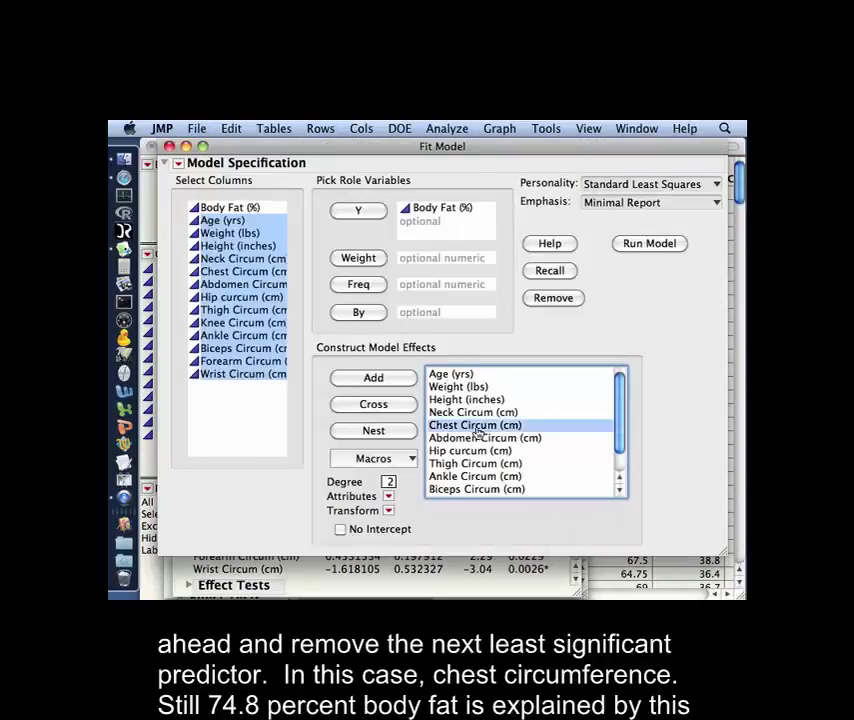
pyautogui.press('BackSpace')
pyautogui.click(662, 248)
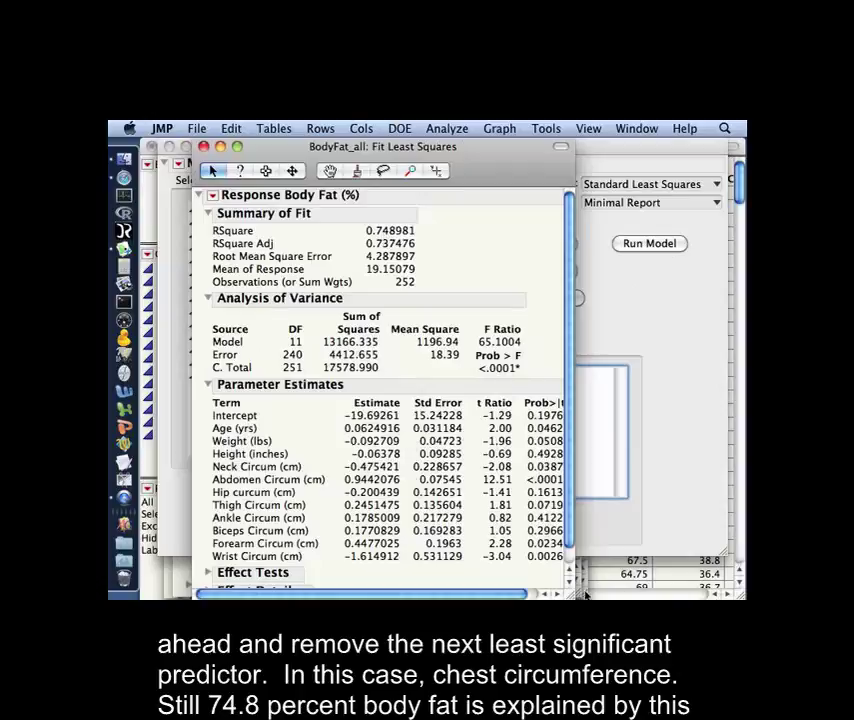
pyautogui.moveTo(571, 594); pyautogui.dragTo(590, 597)
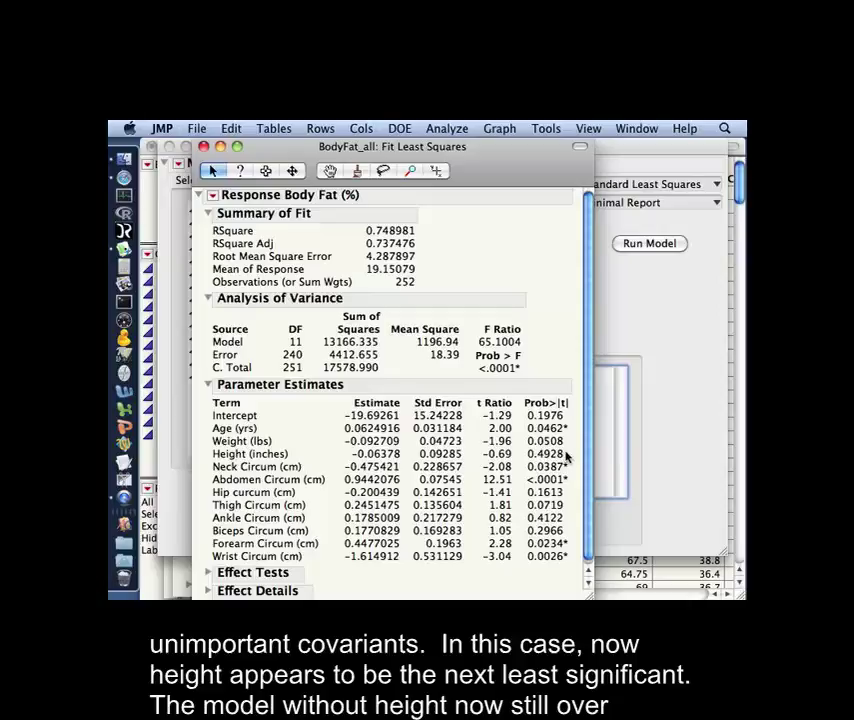
# Remove Height (inches) from the effects and refit the model.
pyautogui.click(724, 410)
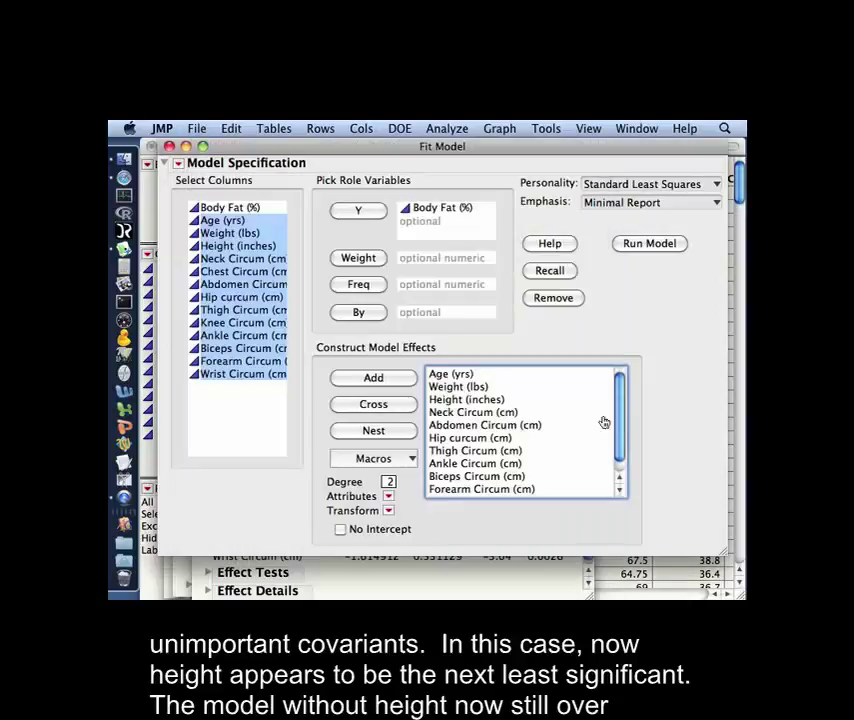
pyautogui.click(466, 400)
pyautogui.press('BackSpace')
pyautogui.click(652, 243)
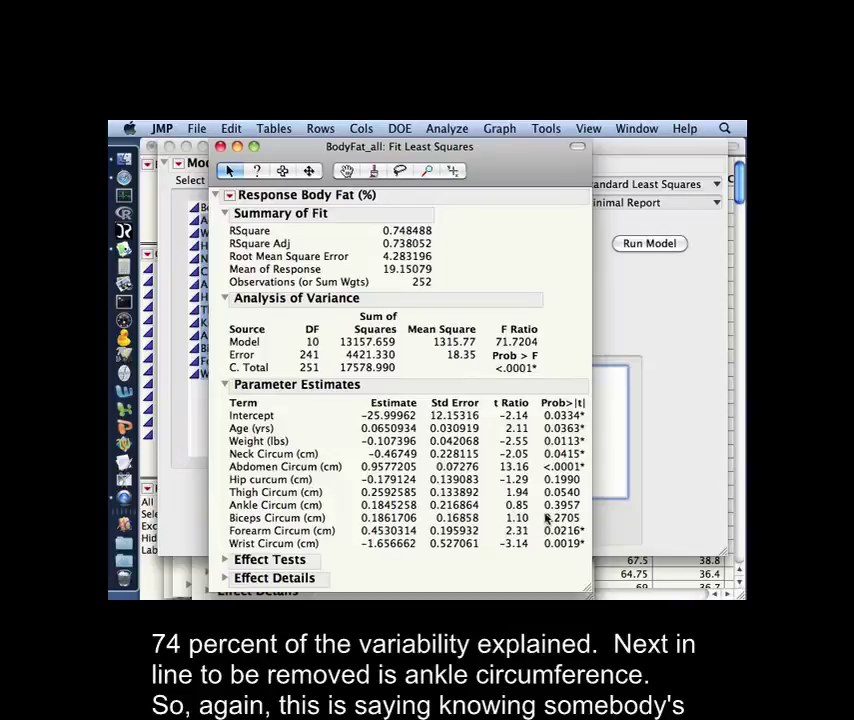
# Remove Ankle Circum (cm) and refit, leaving nine predictors with RSquare 0.747732.
pyautogui.click(693, 420)
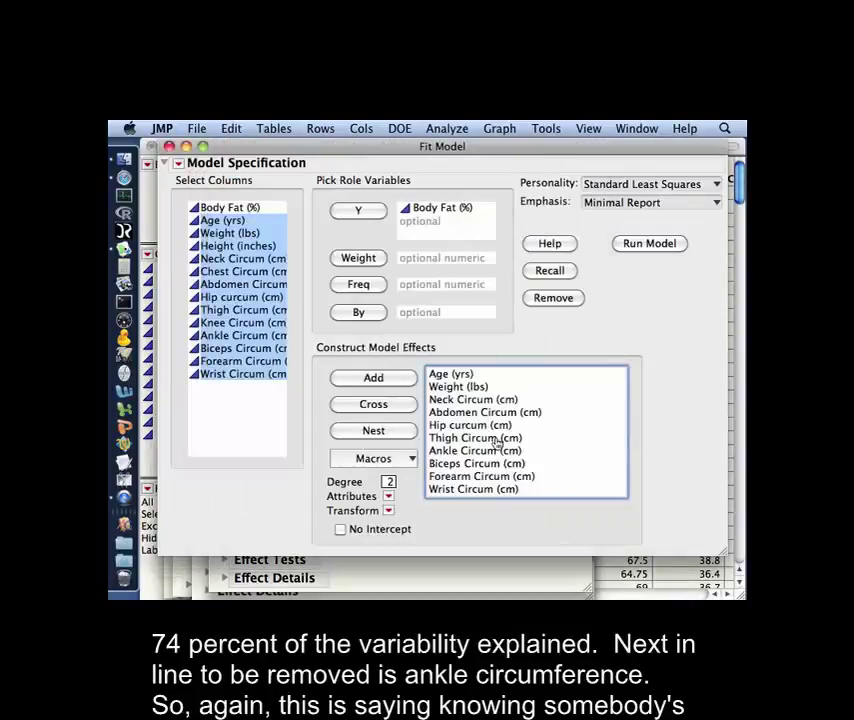
pyautogui.click(492, 450)
pyautogui.press('BackSpace')
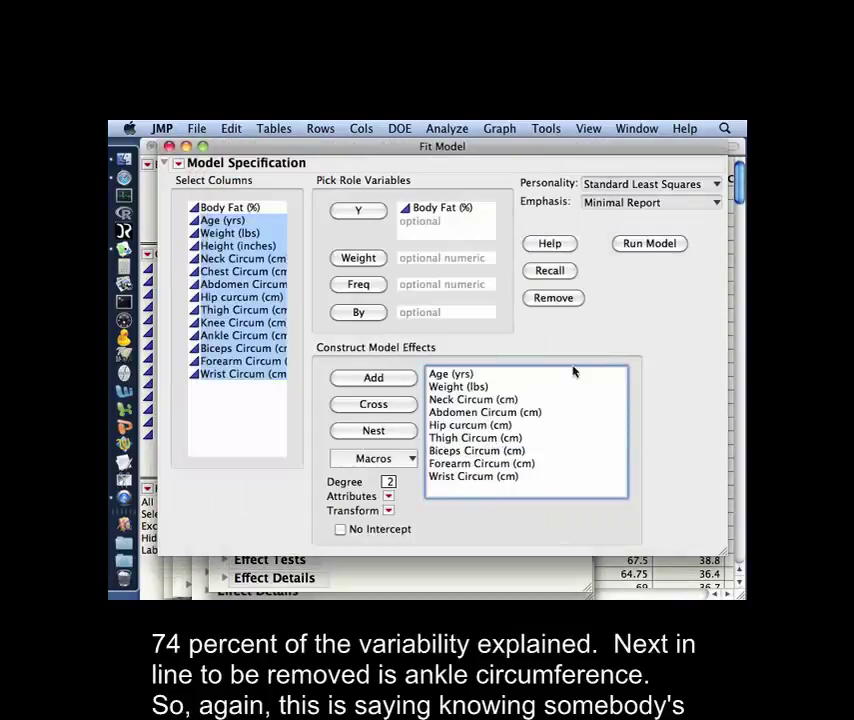
pyautogui.click(650, 243)
pyautogui.moveTo(500, 184); pyautogui.dragTo(481, 176)
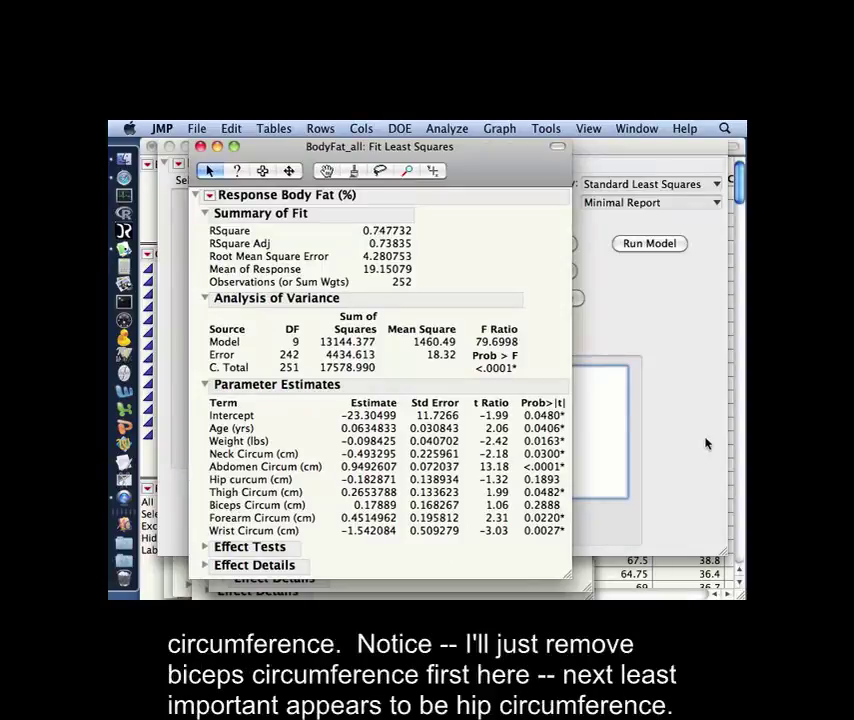
# Remove Biceps Circum (cm) from the effects and refit the model.
pyautogui.click(585, 455)
pyautogui.click(456, 450)
pyautogui.press('BackSpace')
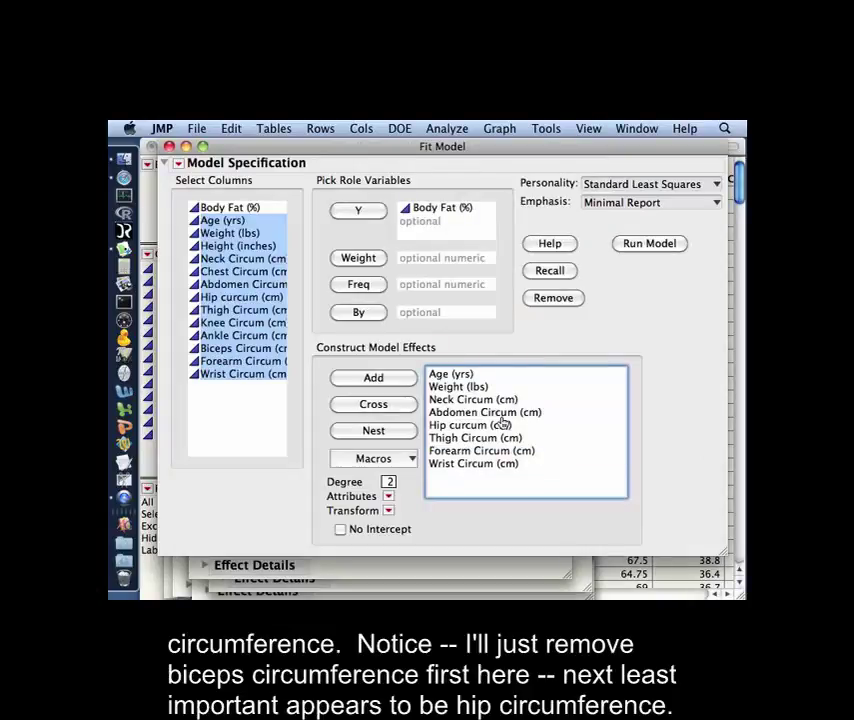
pyautogui.click(628, 246)
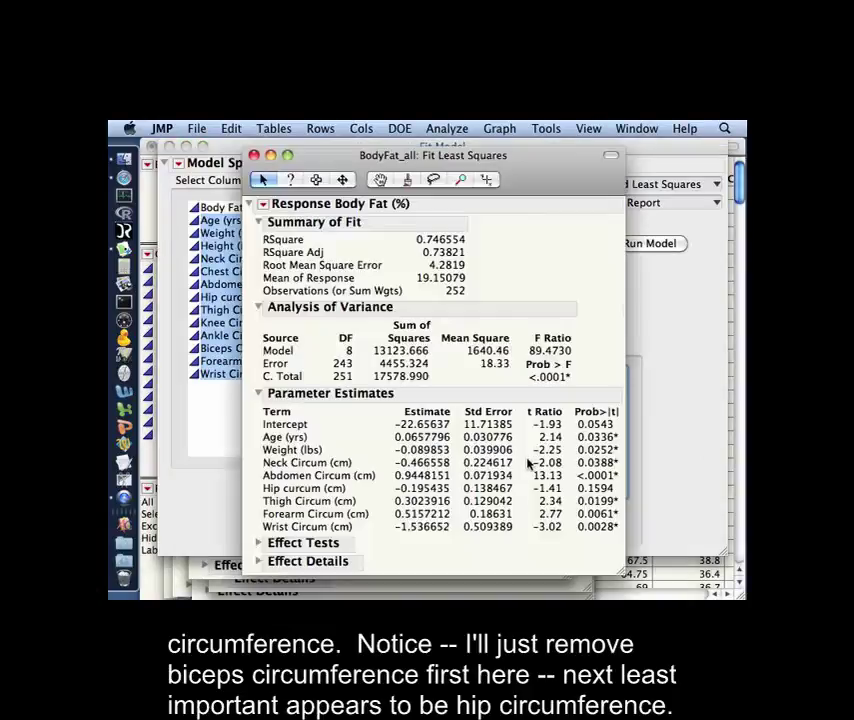
# Remove Hip curcum (cm) from the effects and refit the model.
pyautogui.click(650, 410)
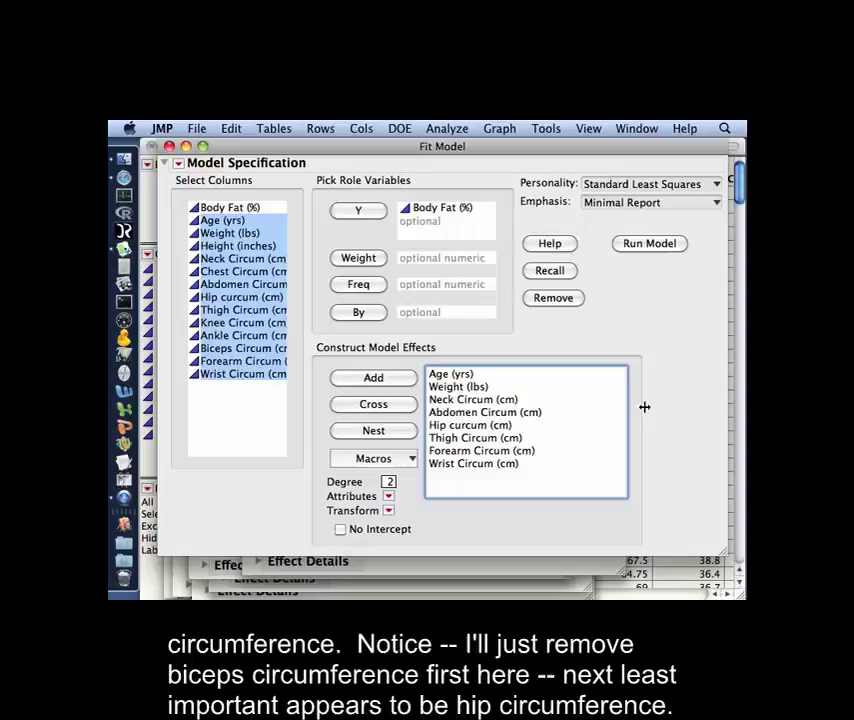
pyautogui.click(492, 427)
pyautogui.press('BackSpace')
pyautogui.click(646, 250)
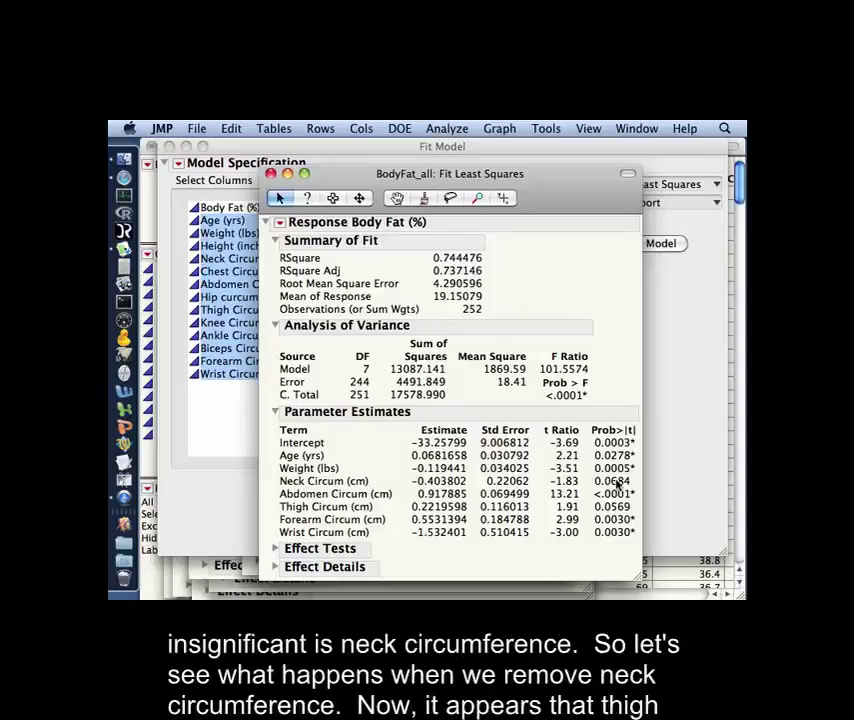
# Remove Neck Circum (cm) and refit, reaching RSquare 0.740968 with six predictors.
pyautogui.click(667, 419)
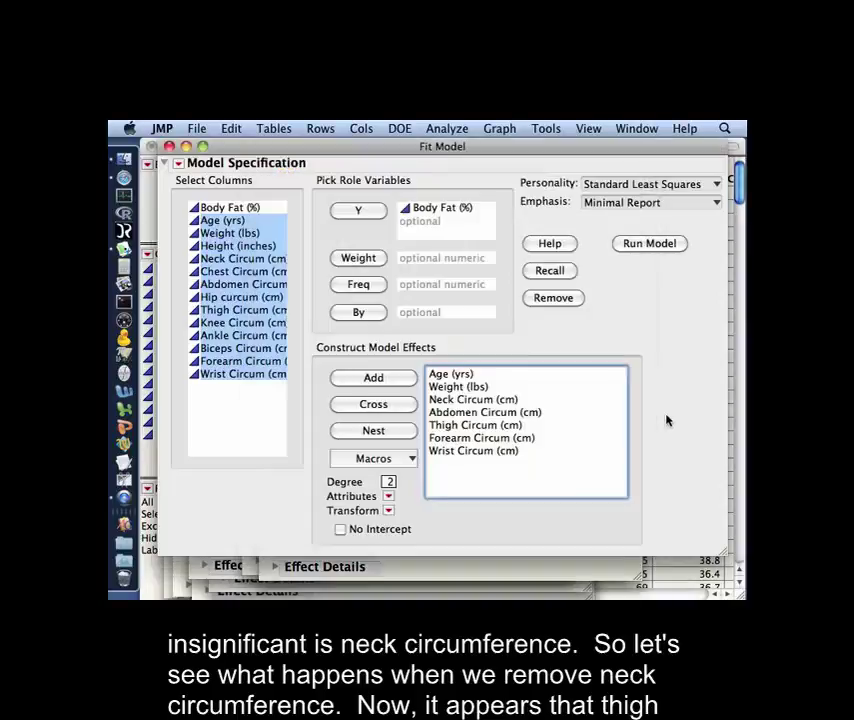
pyautogui.click(465, 400)
pyautogui.press('Delete')
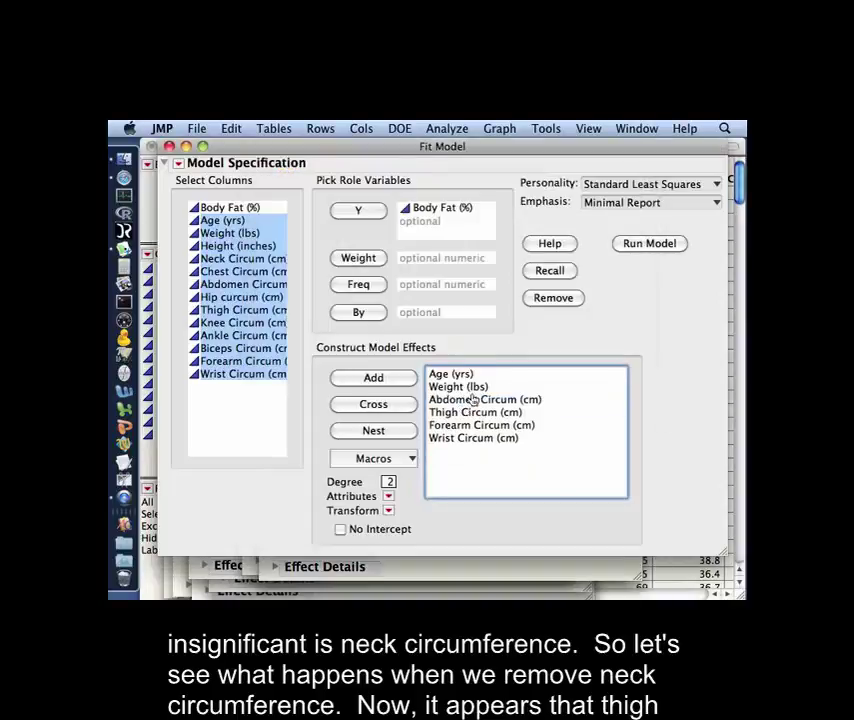
pyautogui.click(650, 244)
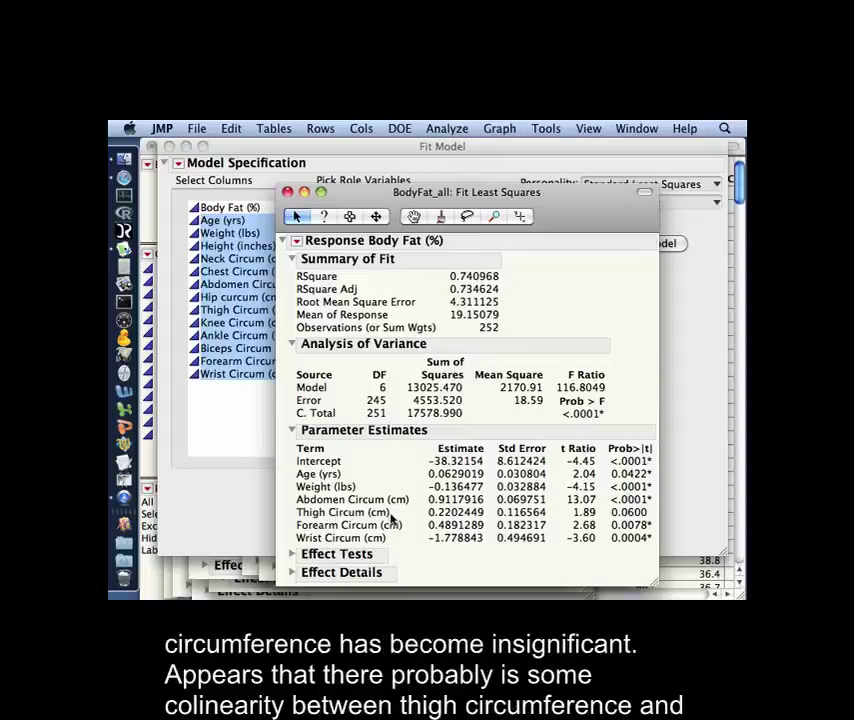
pyautogui.moveTo(604, 210); pyautogui.dragTo(503, 164)
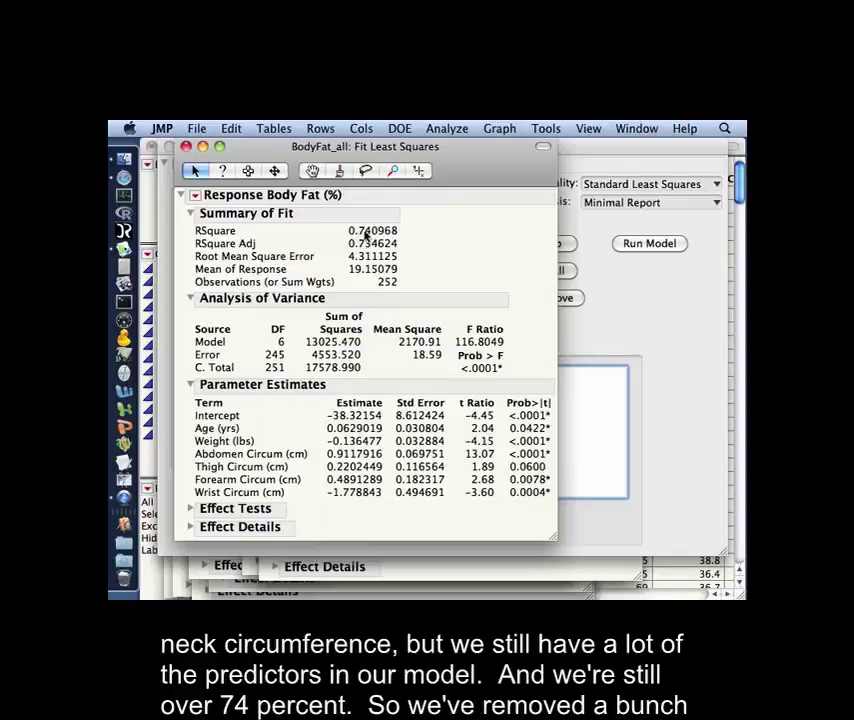
pyautogui.moveTo(374, 236)
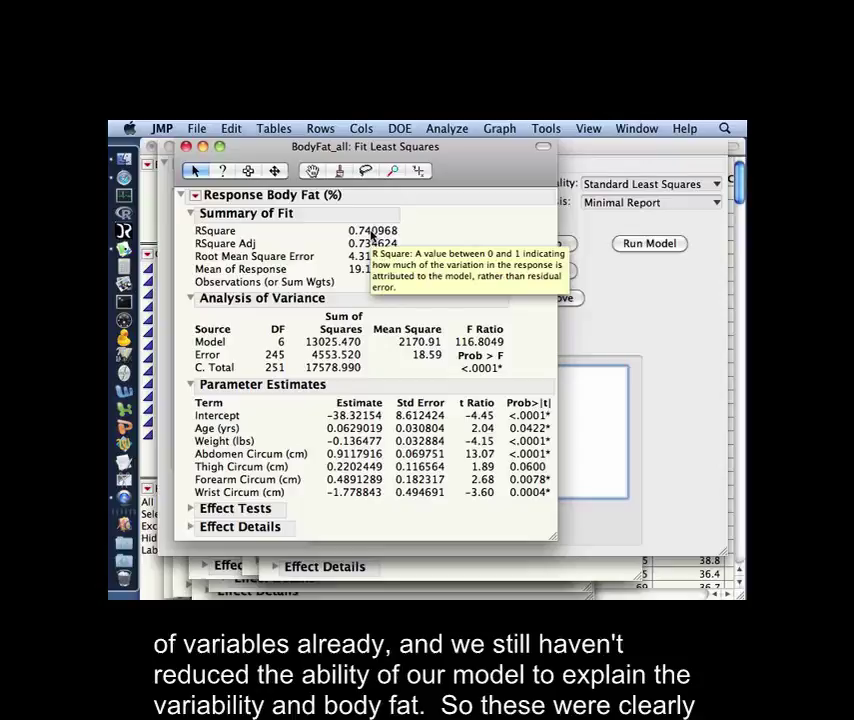
pyautogui.click(652, 349)
# Remove Thigh Circum (cm) and refit, giving five predictors with RSquare 0.737193.
pyautogui.click(480, 413)
pyautogui.press('Delete')
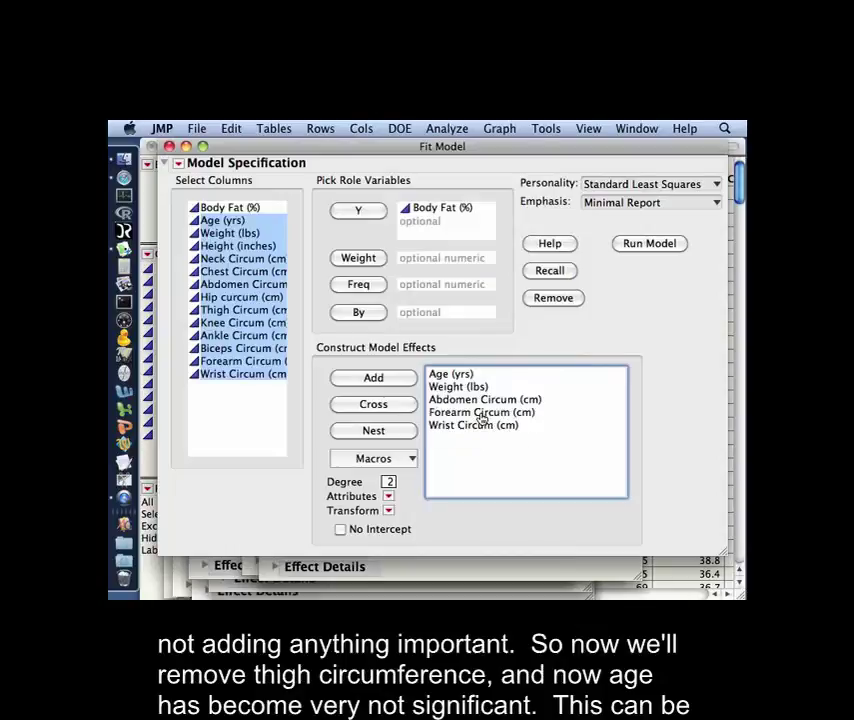
pyautogui.click(645, 246)
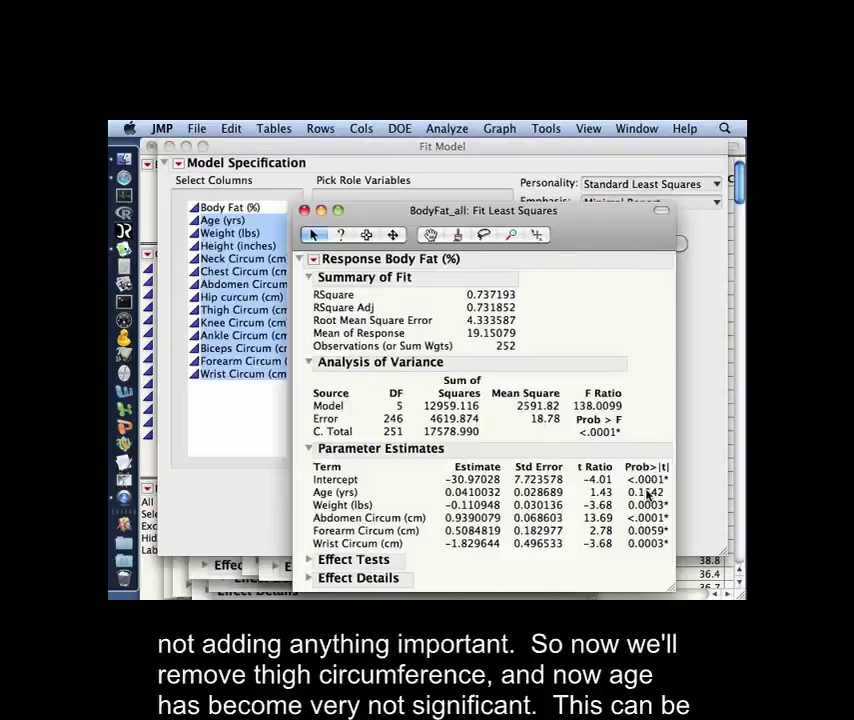
pyautogui.moveTo(420, 210); pyautogui.dragTo(302, 146)
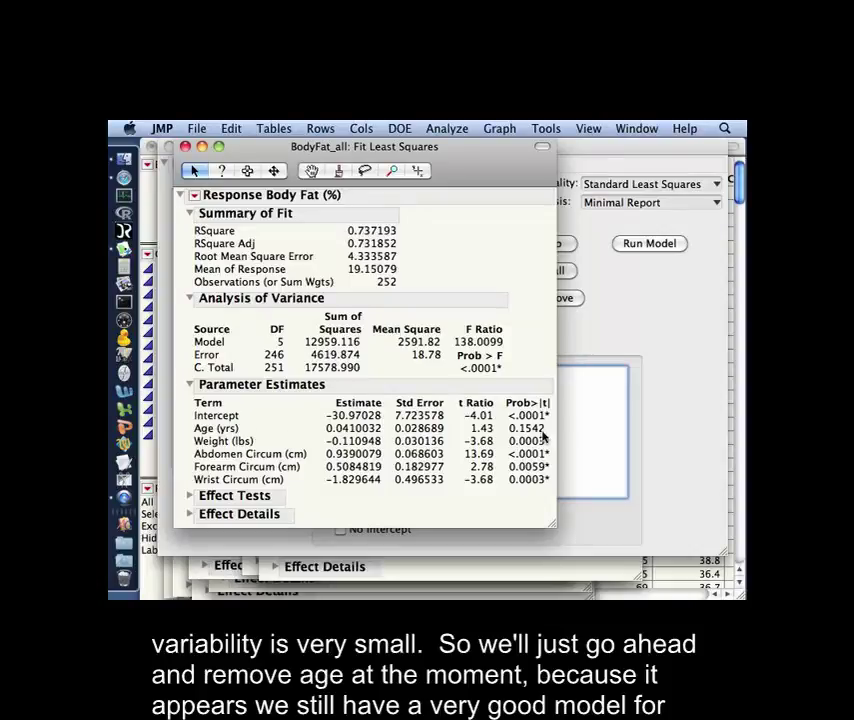
pyautogui.click(707, 409)
# Drop Age (yrs) and fit Weight, Abdomen, Forearm and Wrist Circum, reaching RSquare 0.735011.
pyautogui.click(452, 374)
pyautogui.click(553, 298)
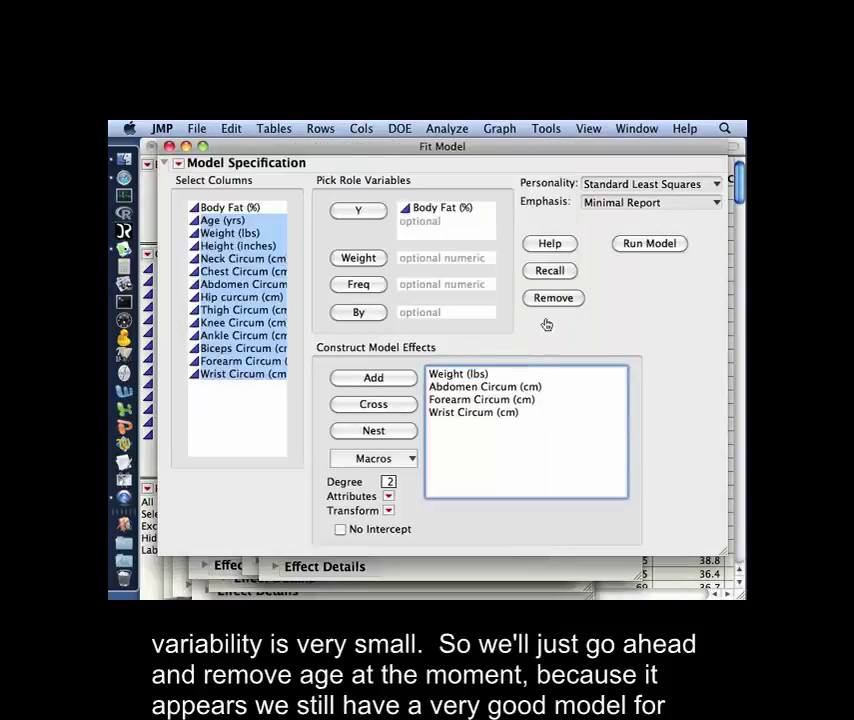
pyautogui.click(634, 252)
pyautogui.moveTo(579, 225); pyautogui.dragTo(460, 145)
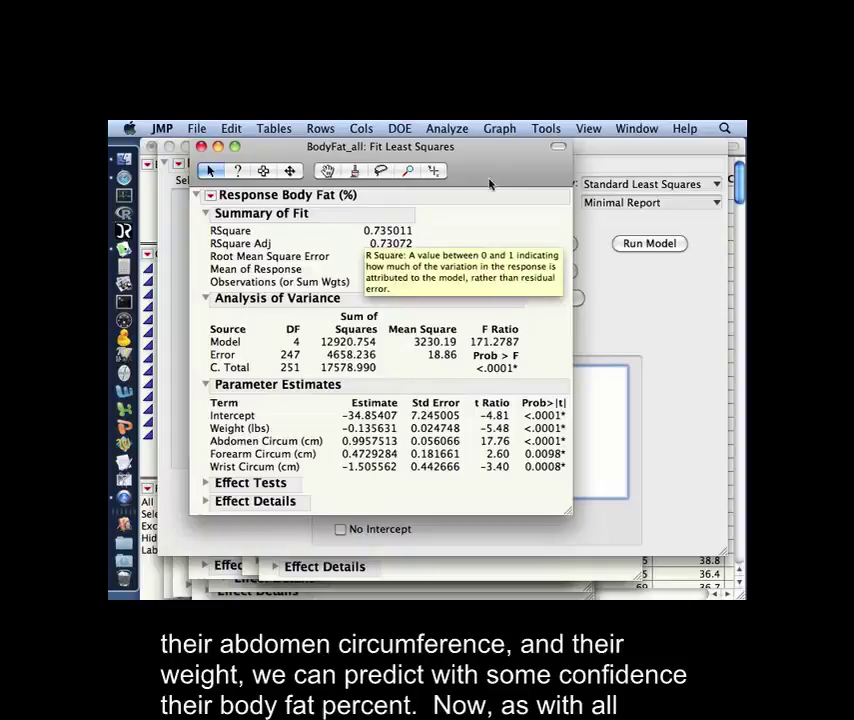
pyautogui.moveTo(511, 164); pyautogui.dragTo(516, 163)
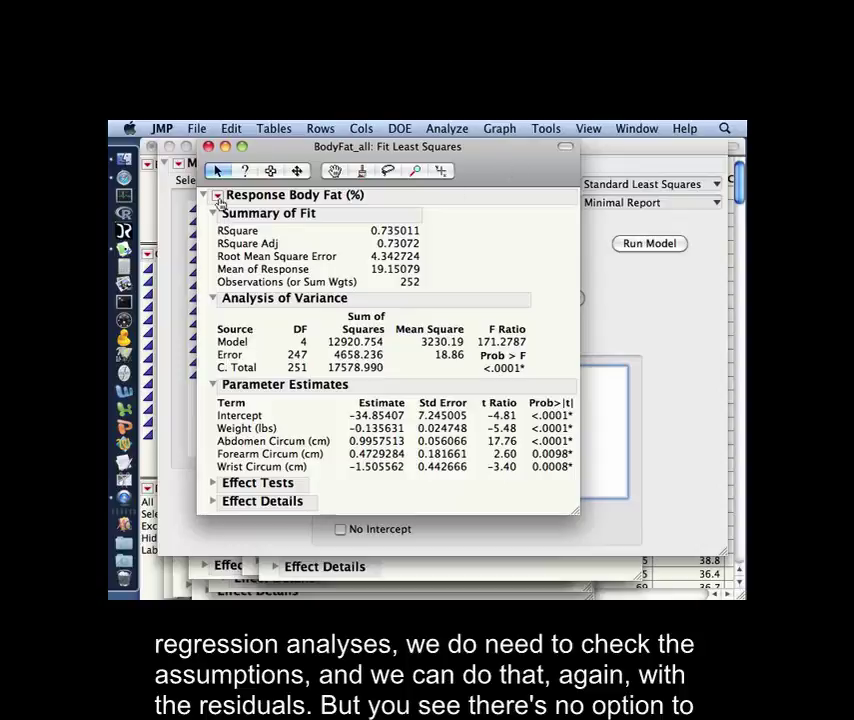
# Save the model residuals as a new Residual Body Fat (%) column.
pyautogui.click(217, 195)
pyautogui.moveTo(279, 209)
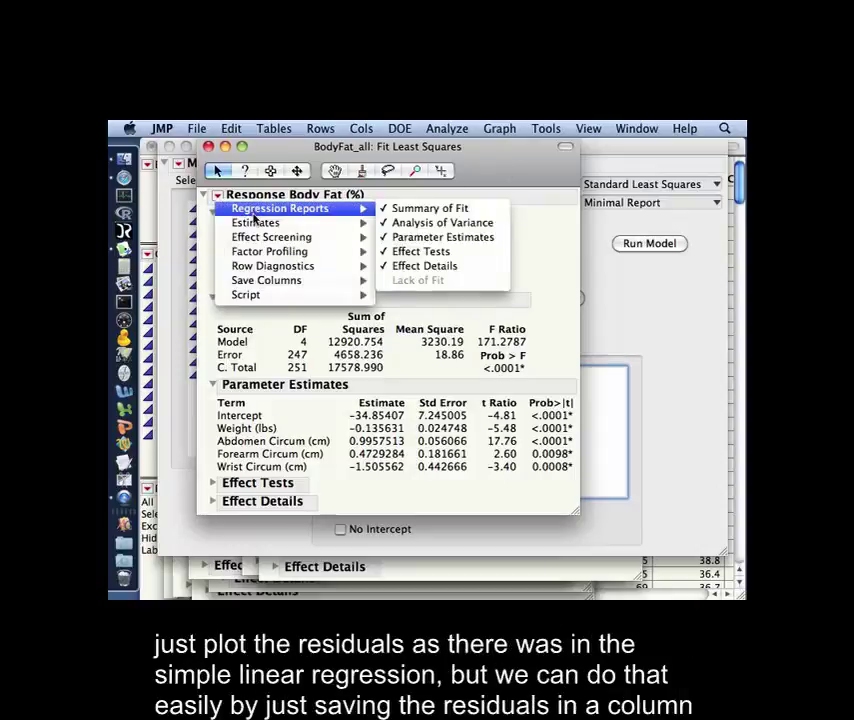
pyautogui.moveTo(256, 225)
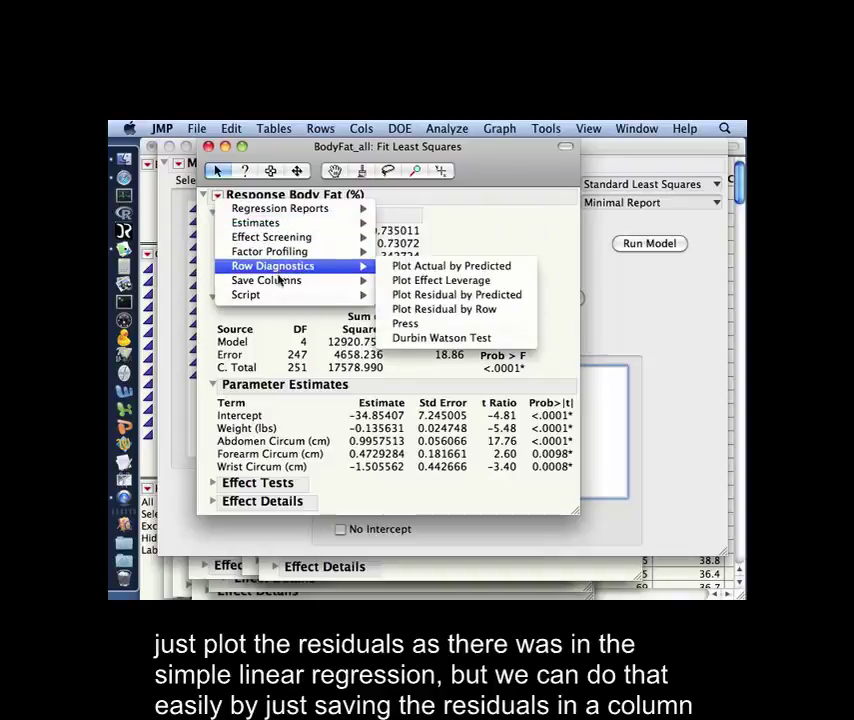
pyautogui.moveTo(281, 283)
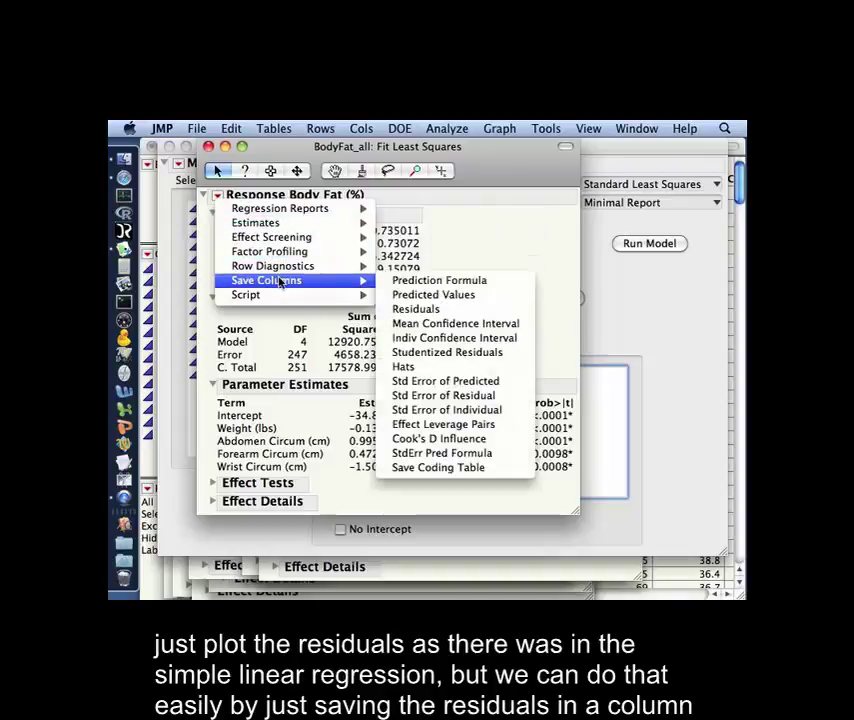
pyautogui.click(440, 311)
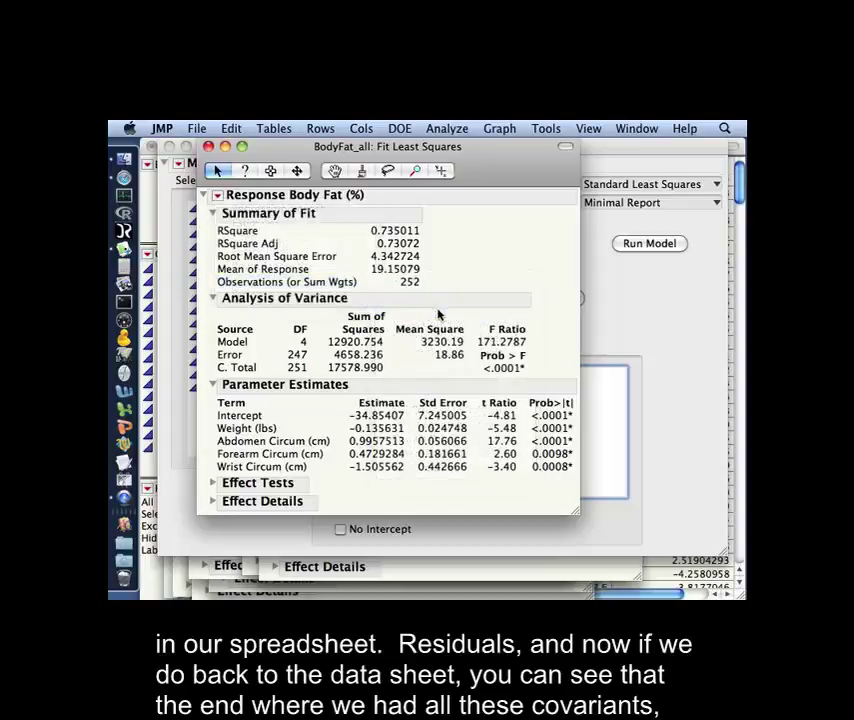
# Switch to the BodyFat_all.jmp table and start a Distribution analysis.
pyautogui.click(636, 128)
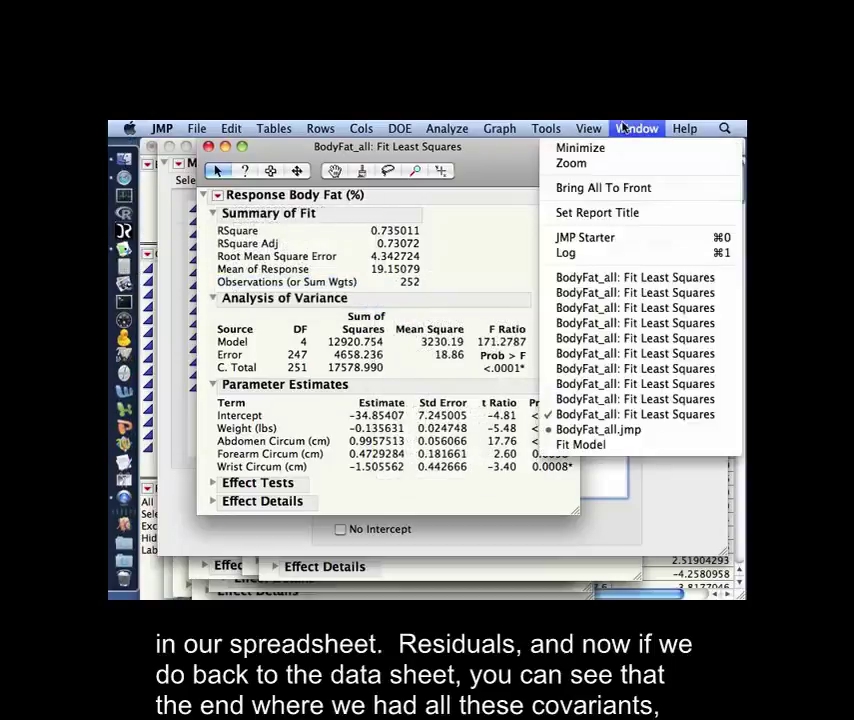
pyautogui.click(600, 429)
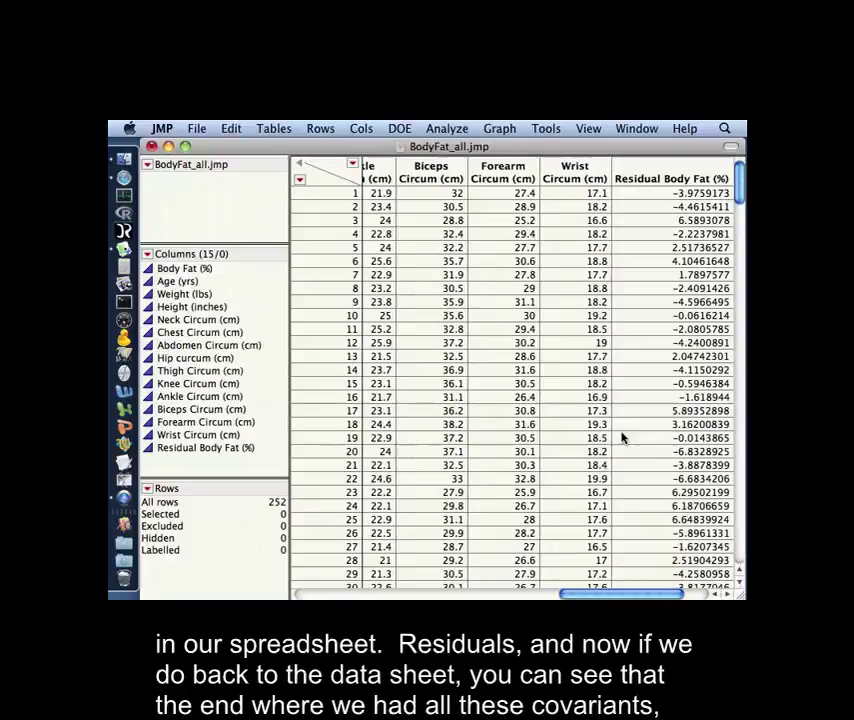
pyautogui.moveTo(597, 596); pyautogui.dragTo(622, 596)
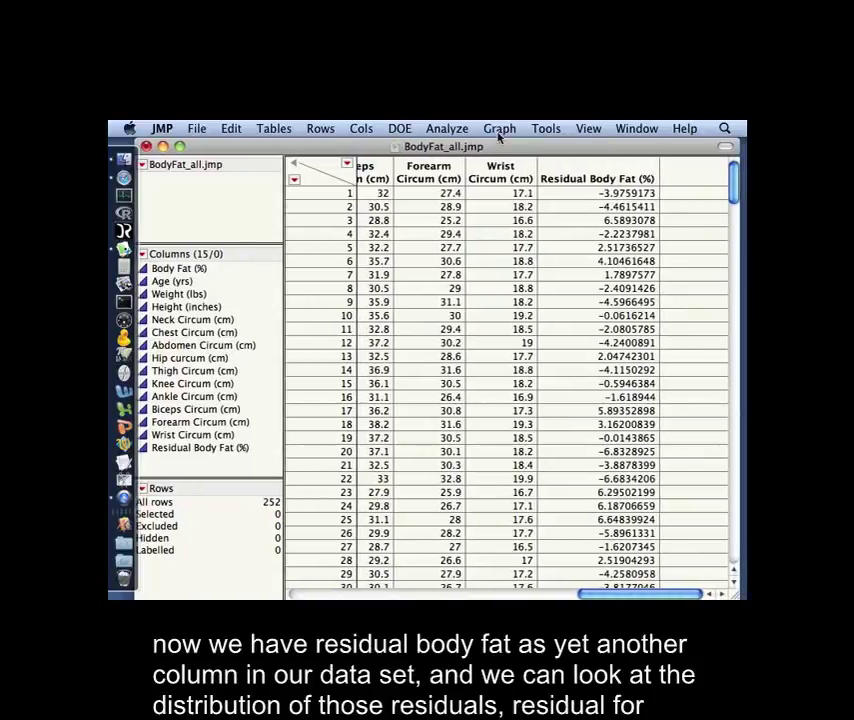
pyautogui.click(456, 131)
pyautogui.click(462, 148)
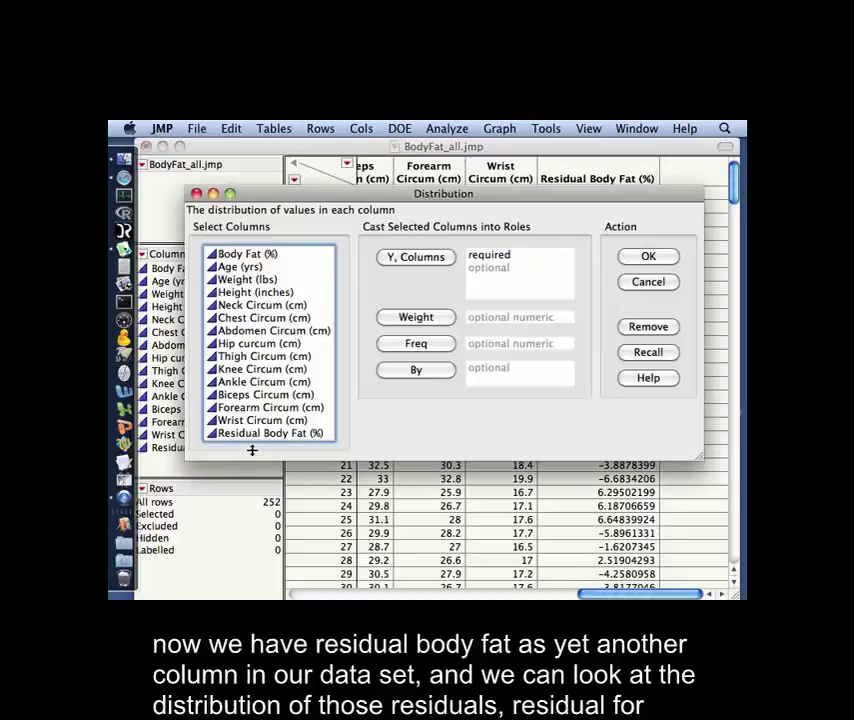
# Show the Residual Body Fat (%) distribution as a horizontal histogram, widen it, then close it.
pyautogui.moveTo(263, 433); pyautogui.dragTo(541, 268)
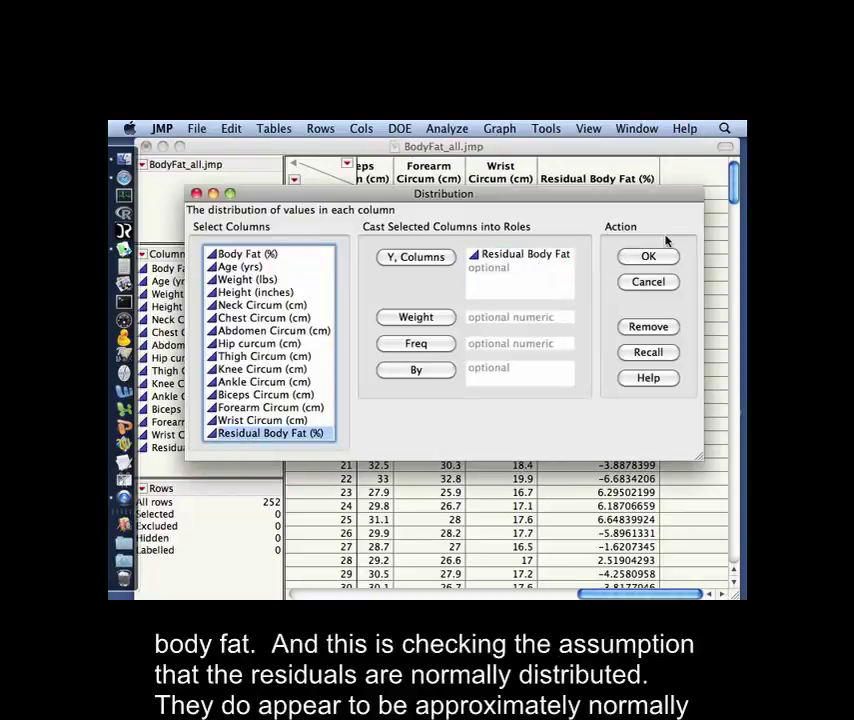
pyautogui.click(648, 256)
pyautogui.click(356, 213)
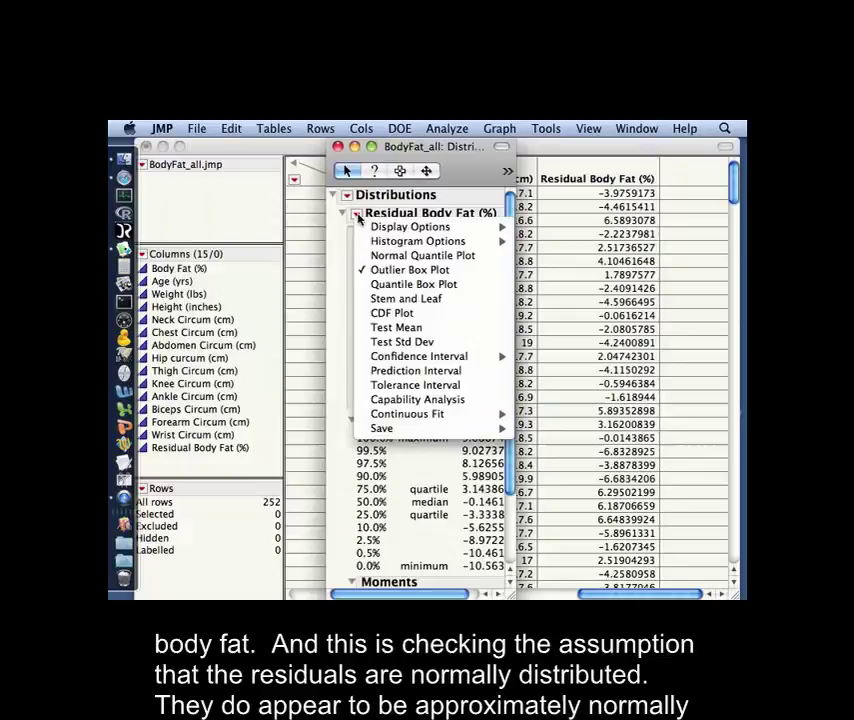
pyautogui.moveTo(450, 241)
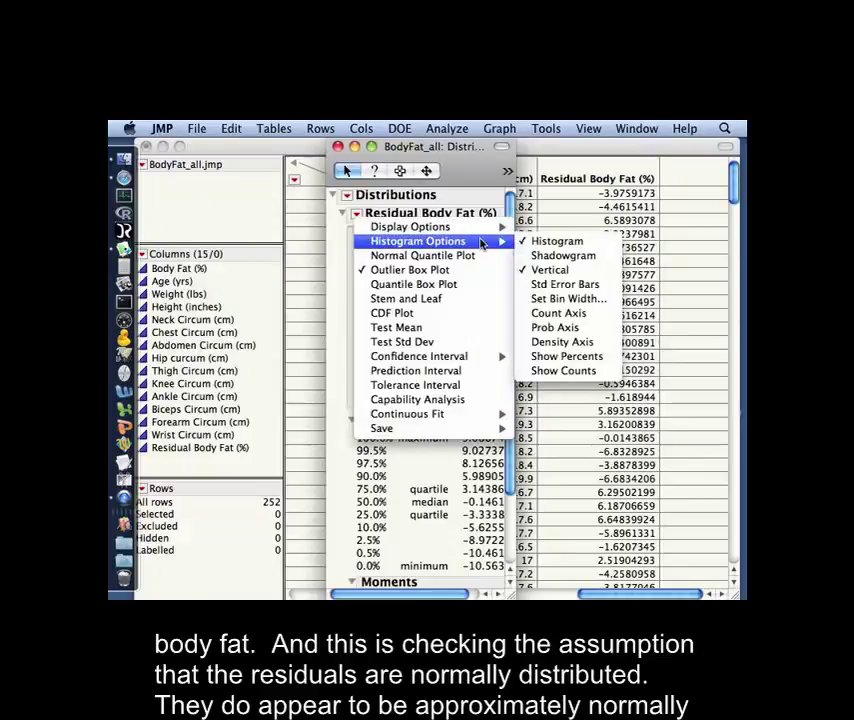
pyautogui.click(575, 274)
pyautogui.moveTo(458, 155); pyautogui.dragTo(414, 155)
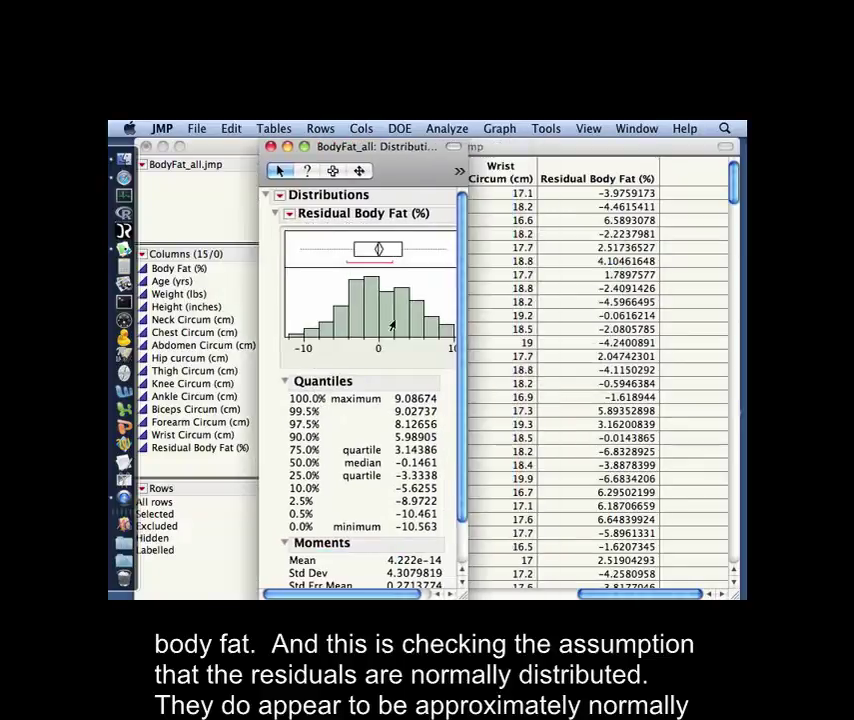
pyautogui.moveTo(465, 596); pyautogui.dragTo(517, 592)
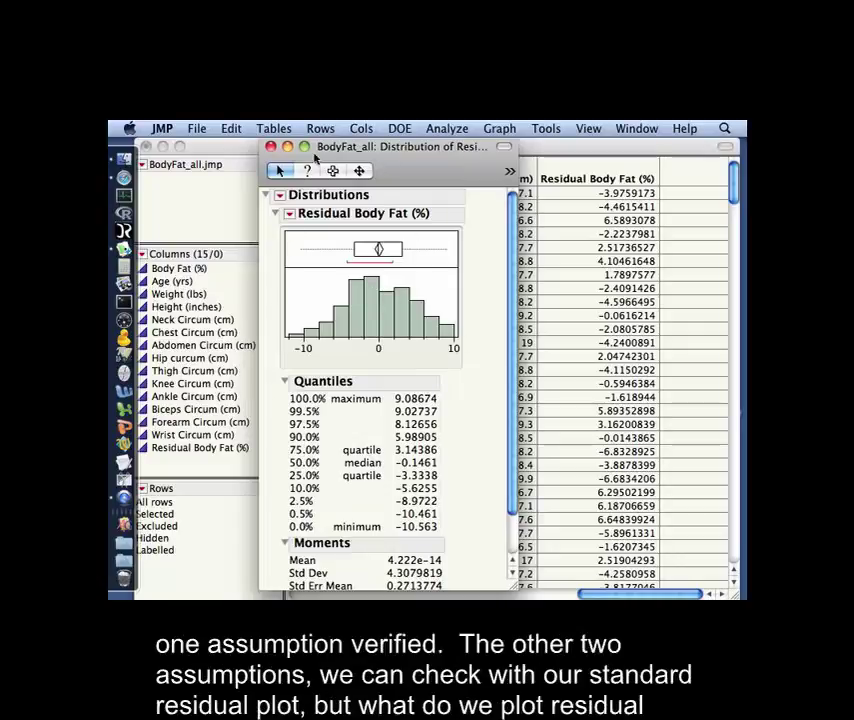
pyautogui.click(270, 147)
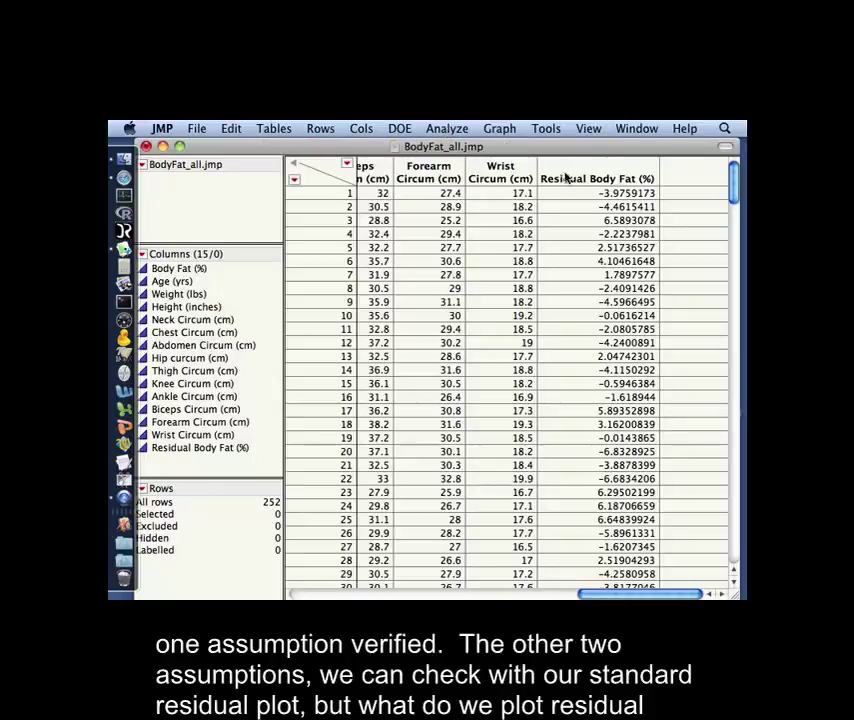
# From the final least-squares report, save Predicted Values as a new column.
pyautogui.click(452, 130)
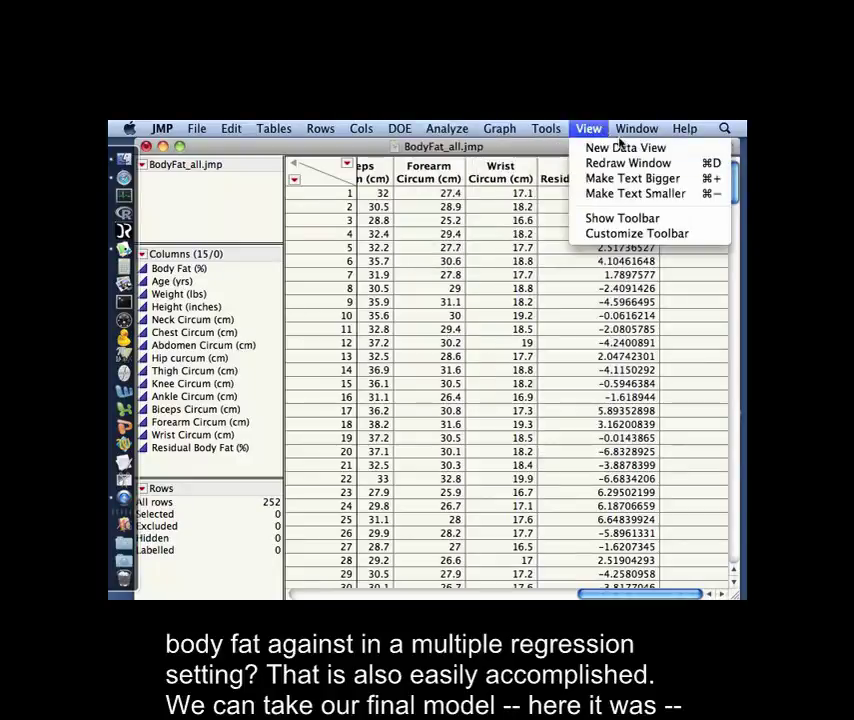
pyautogui.moveTo(632, 139)
pyautogui.click(684, 415)
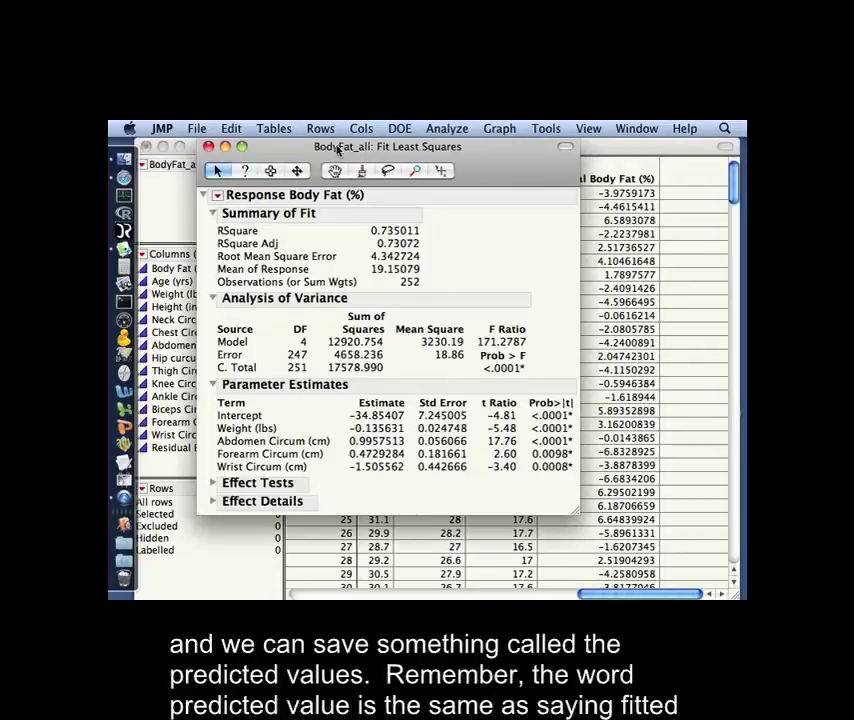
pyautogui.click(217, 195)
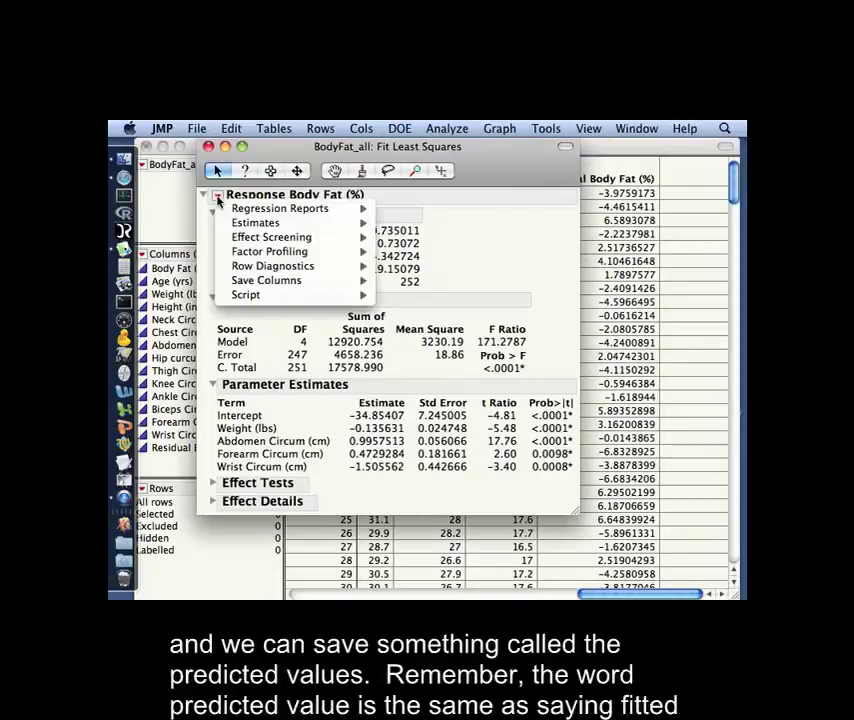
pyautogui.moveTo(240, 281)
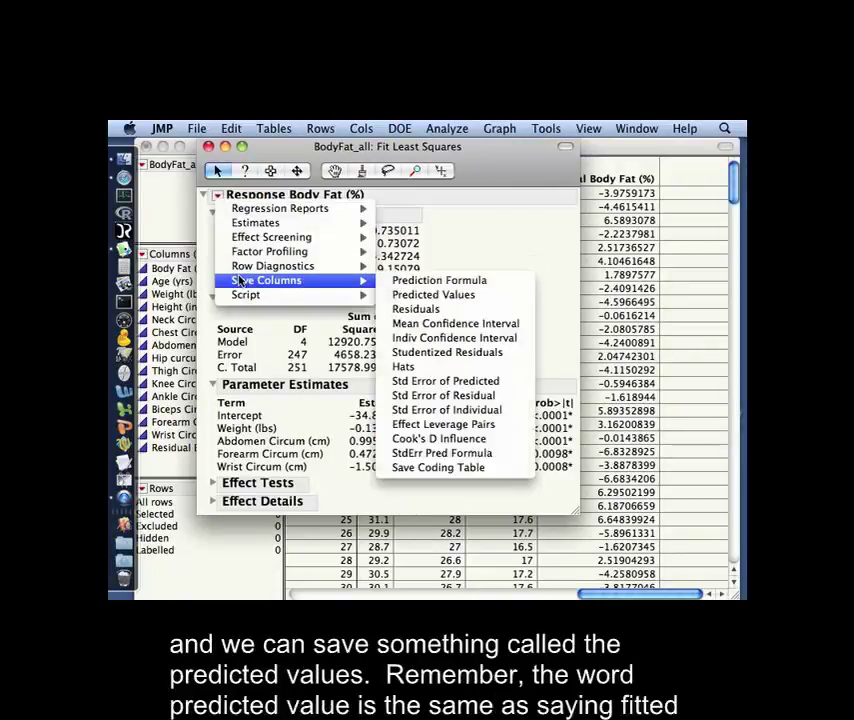
pyautogui.click(481, 297)
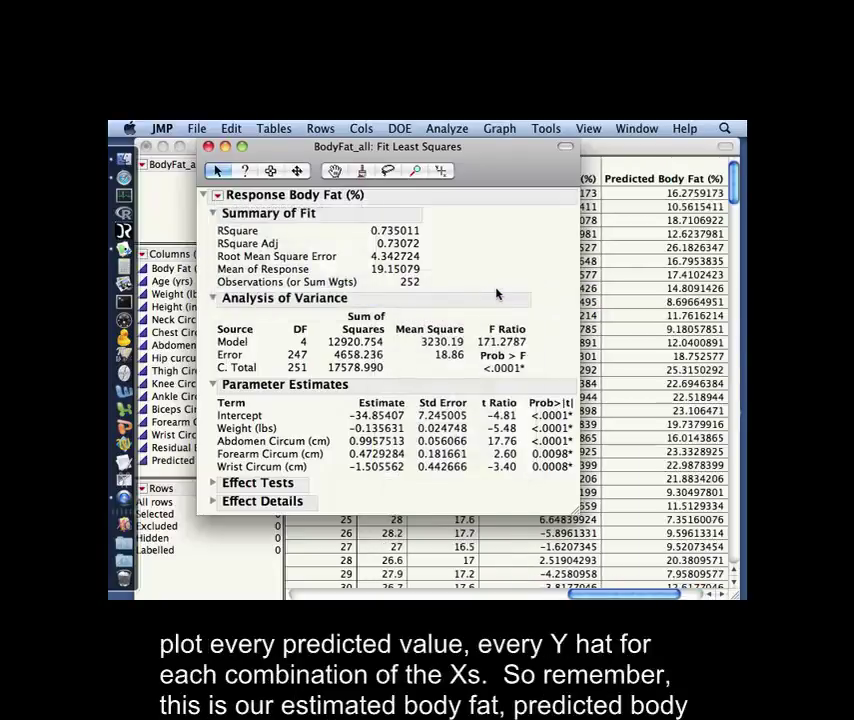
# Review the new Predicted Body Fat (%) column against Body Fat (%) in the data table.
pyautogui.click(643, 150)
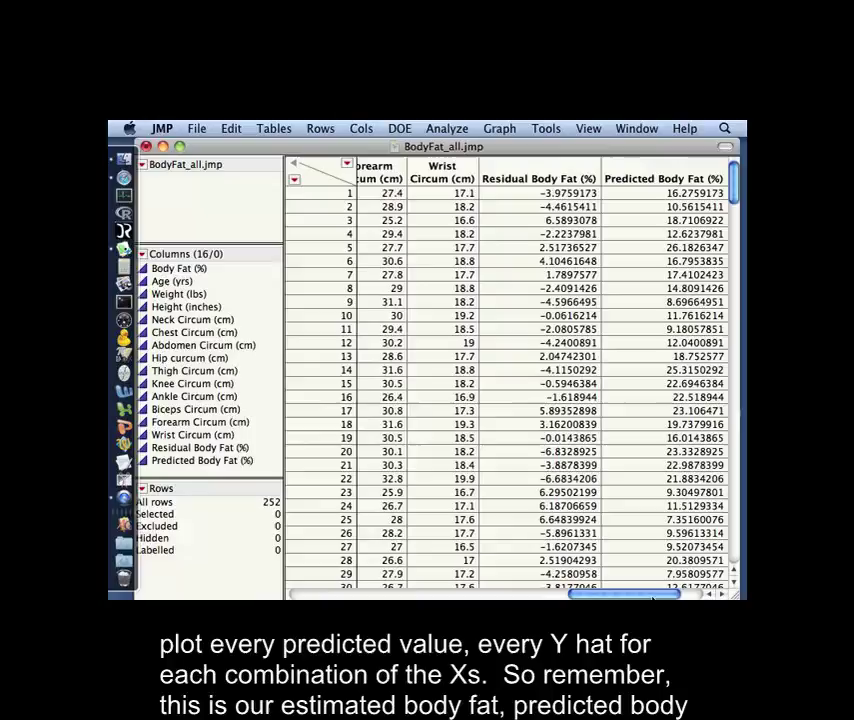
pyautogui.moveTo(670, 596); pyautogui.dragTo(690, 597)
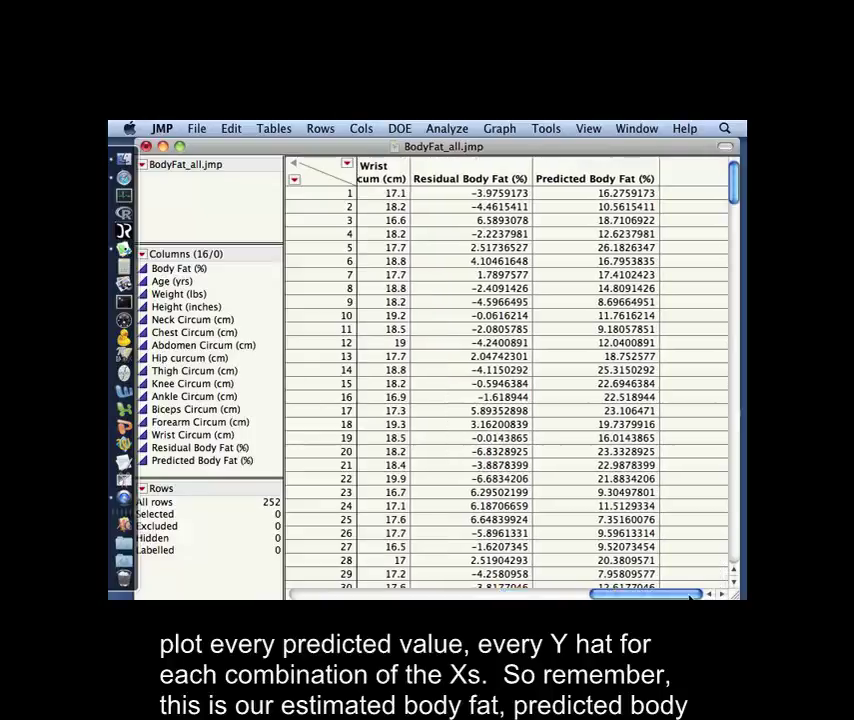
pyautogui.click(600, 192)
pyautogui.moveTo(666, 596); pyautogui.dragTo(366, 596)
pyautogui.click(397, 195)
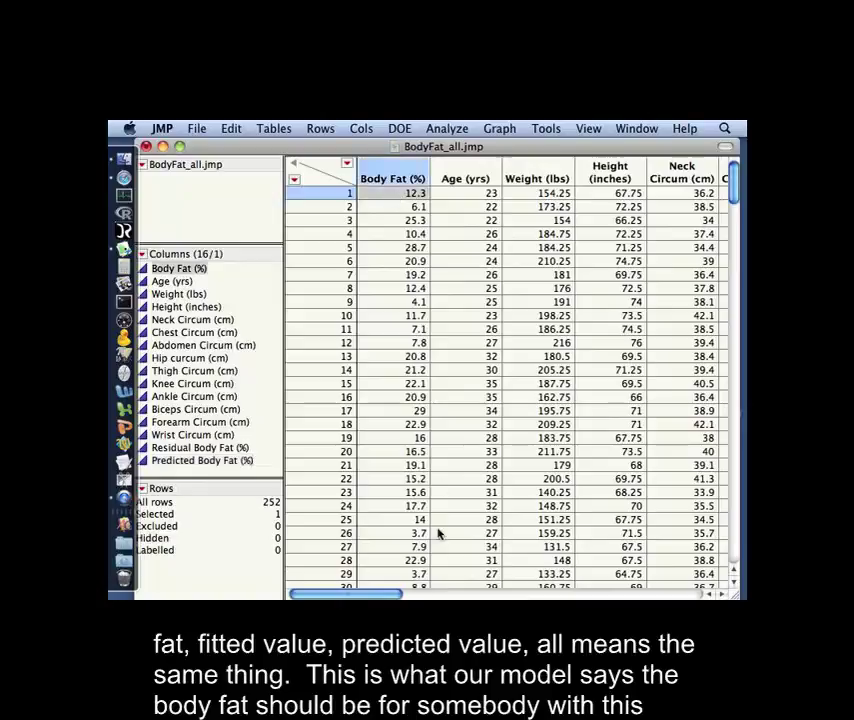
pyautogui.moveTo(368, 597); pyautogui.dragTo(645, 596)
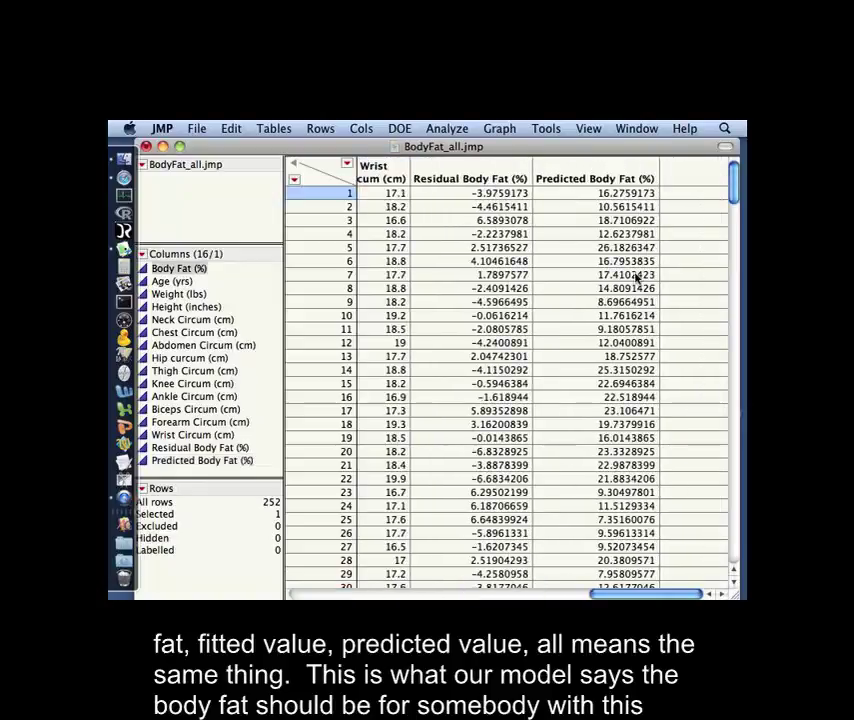
pyautogui.click(612, 193)
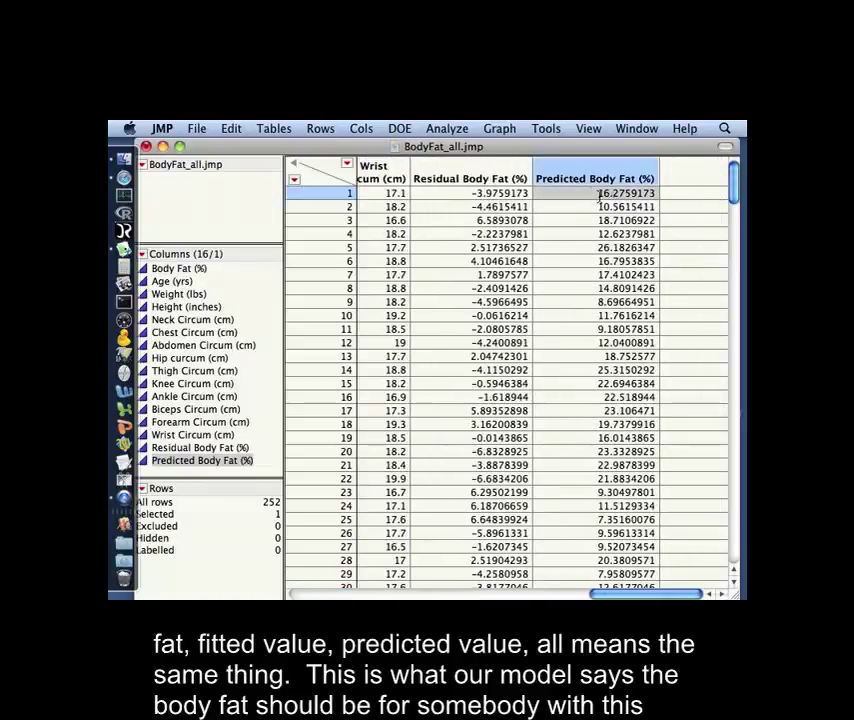
pyautogui.moveTo(645, 594); pyautogui.dragTo(570, 594)
pyautogui.click(620, 172)
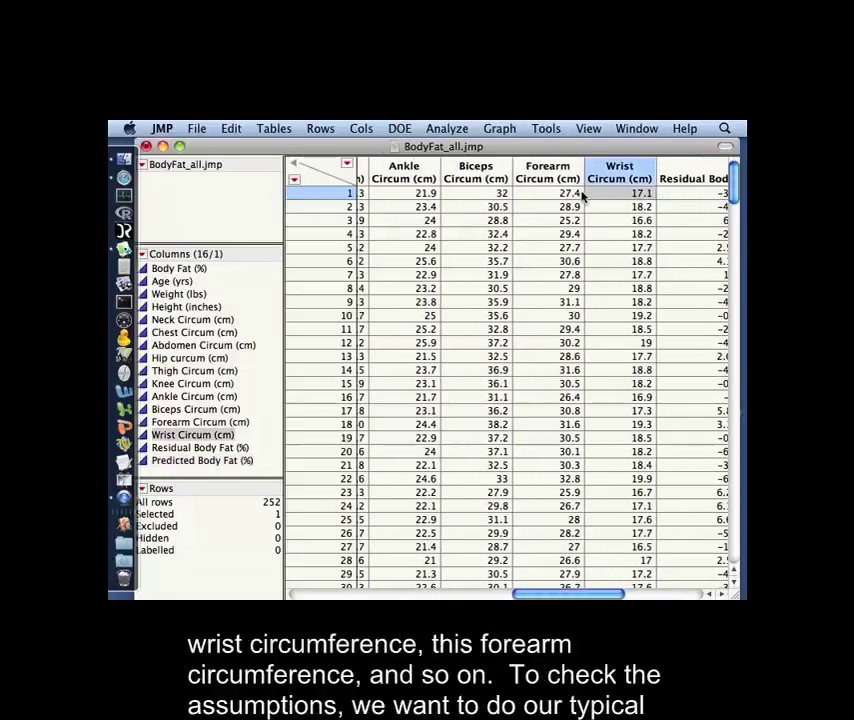
pyautogui.click(530, 186)
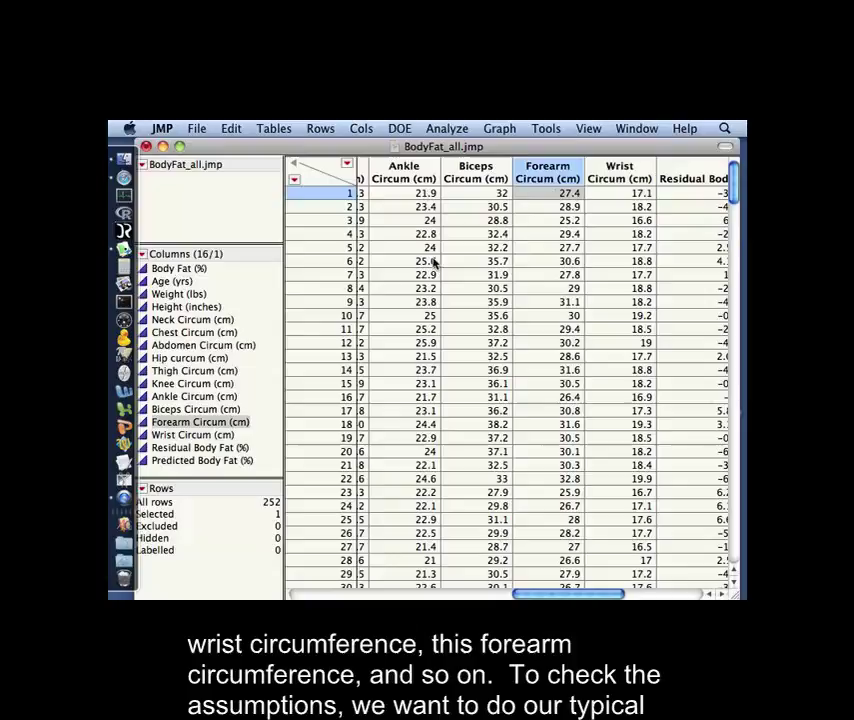
pyautogui.hscroll(2, 675, 597)
pyautogui.hscroll(3, 675, 597)
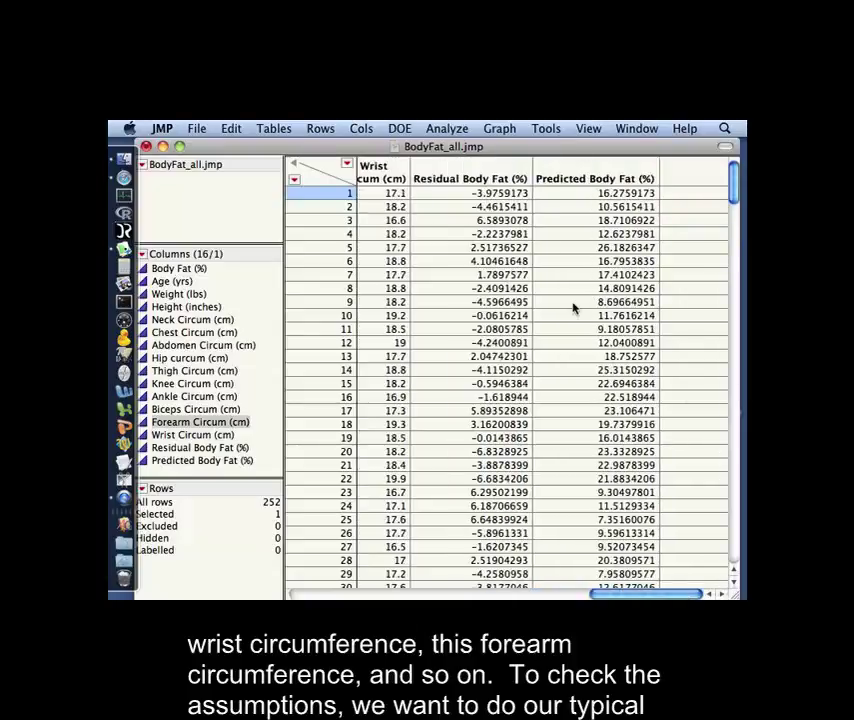
pyautogui.click(442, 129)
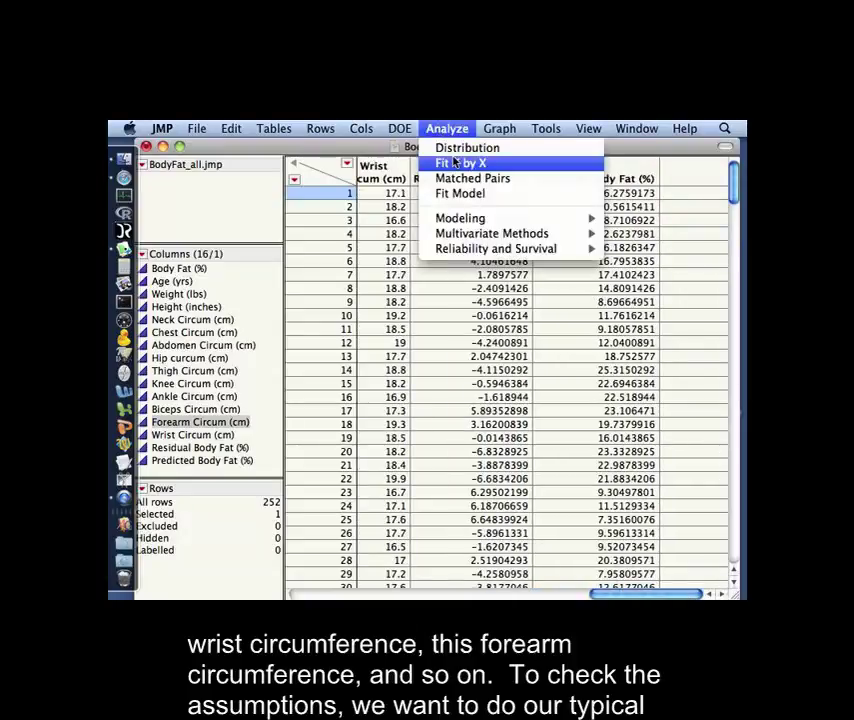
# Run Fit Y by X with Residual Body Fat (%) as Y and Predicted Body Fat (%) as X.
pyautogui.click(455, 162)
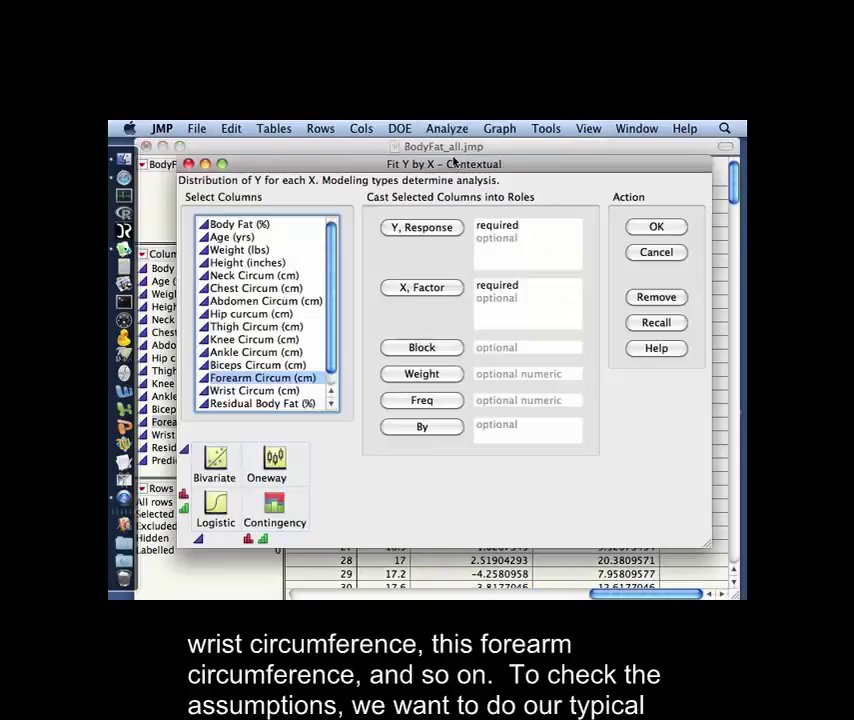
pyautogui.click(276, 402)
pyautogui.moveTo(276, 402); pyautogui.dragTo(545, 250)
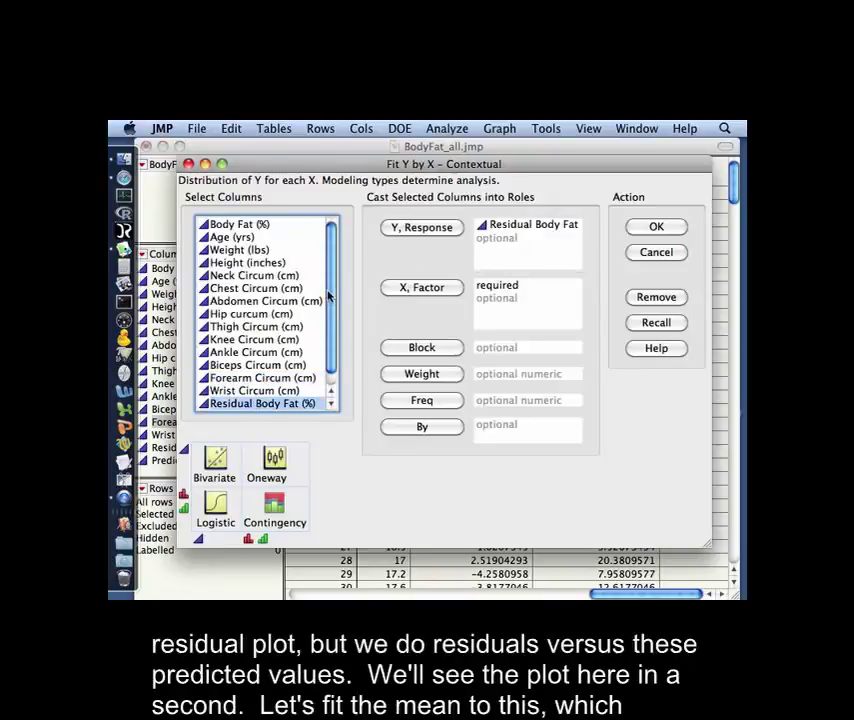
pyautogui.scroll(-1, 327, 296)
pyautogui.click(276, 403)
pyautogui.moveTo(276, 403); pyautogui.dragTo(550, 316)
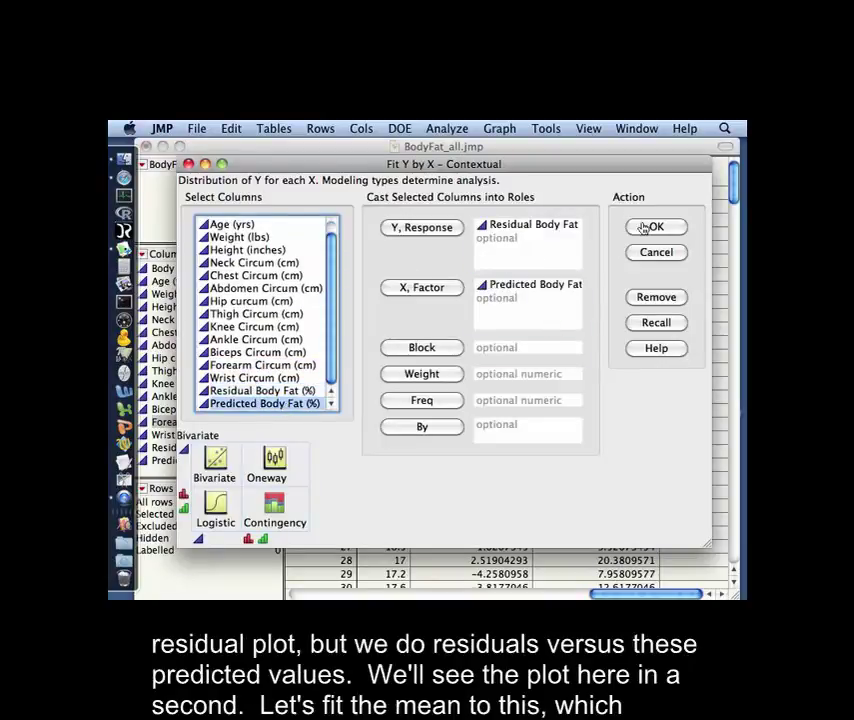
pyautogui.click(645, 229)
# Add a fitted mean line at zero to the residual-versus-predicted plot.
pyautogui.moveTo(465, 166); pyautogui.dragTo(420, 146)
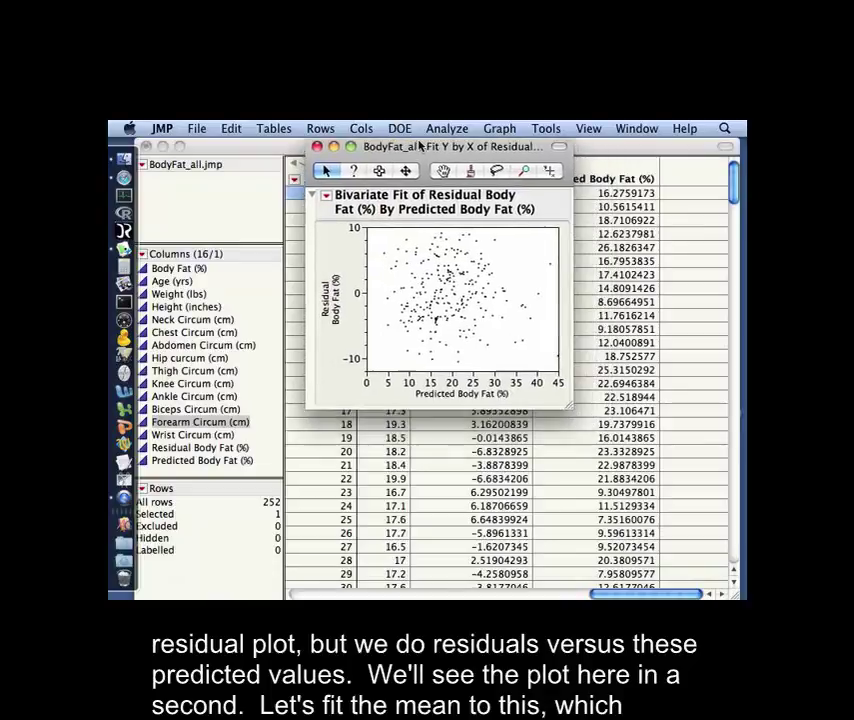
pyautogui.click(328, 196)
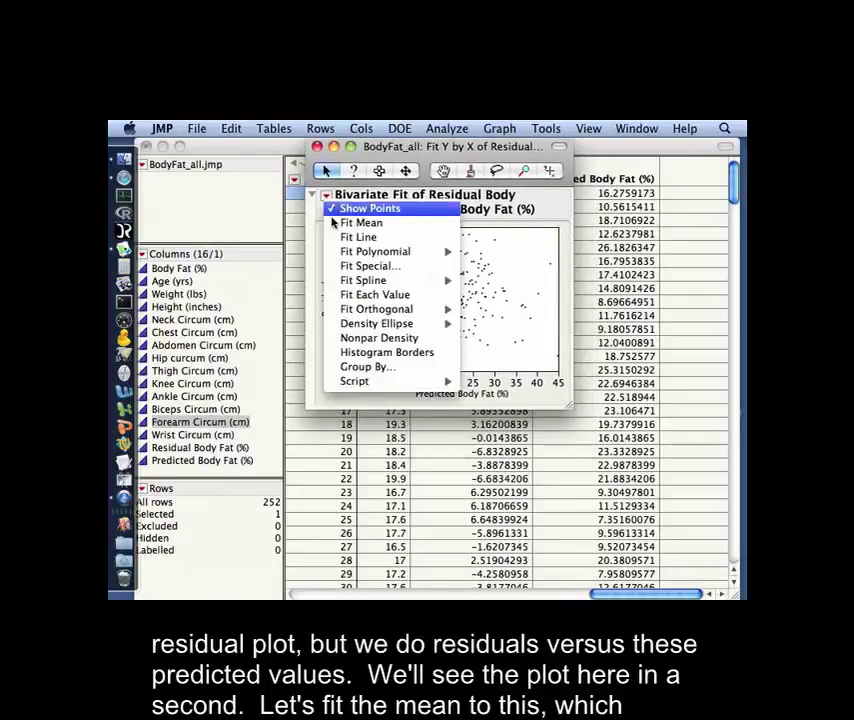
pyautogui.click(345, 222)
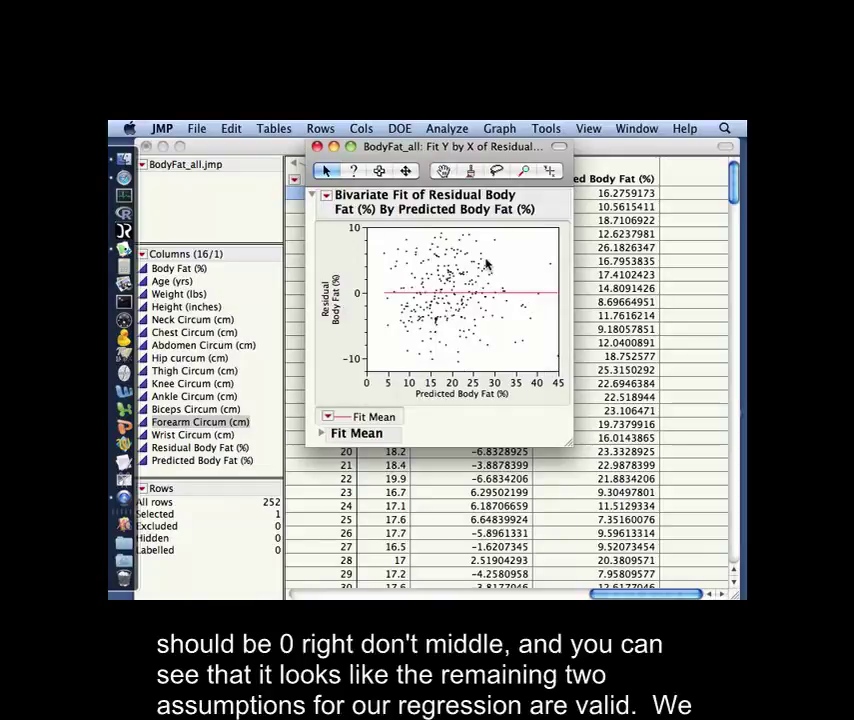
pyautogui.moveTo(521, 150); pyautogui.dragTo(509, 150)
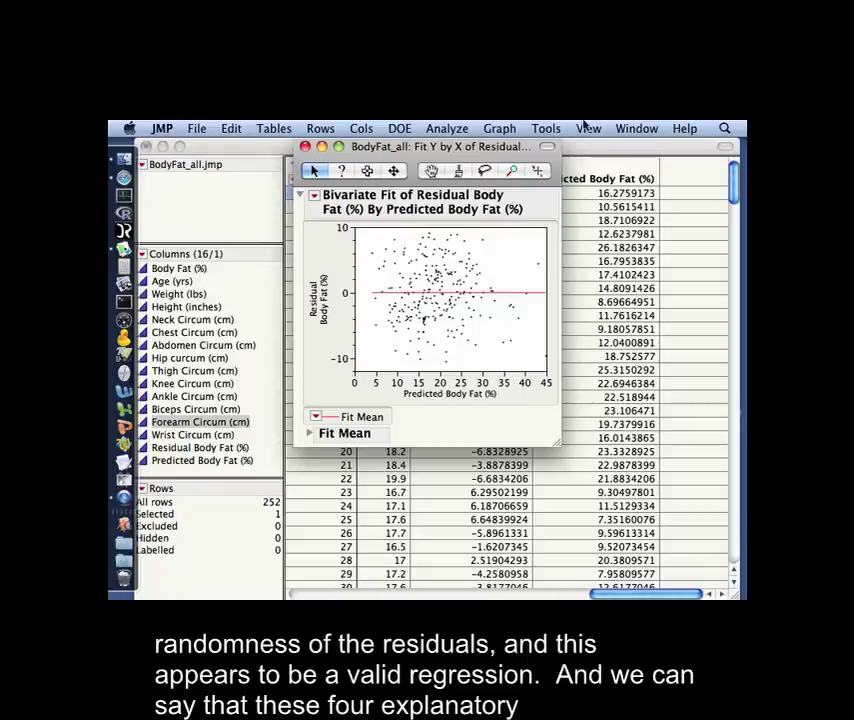
# Bring the four-predictor Fit Least Squares report (RSquare 0.735011) back to the front.
pyautogui.click(640, 129)
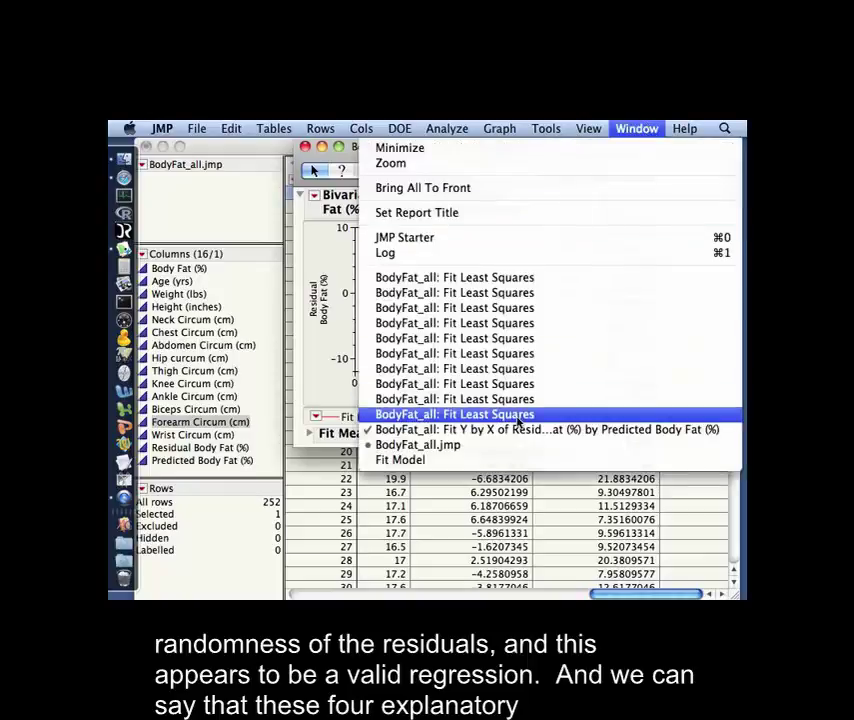
pyautogui.click(517, 421)
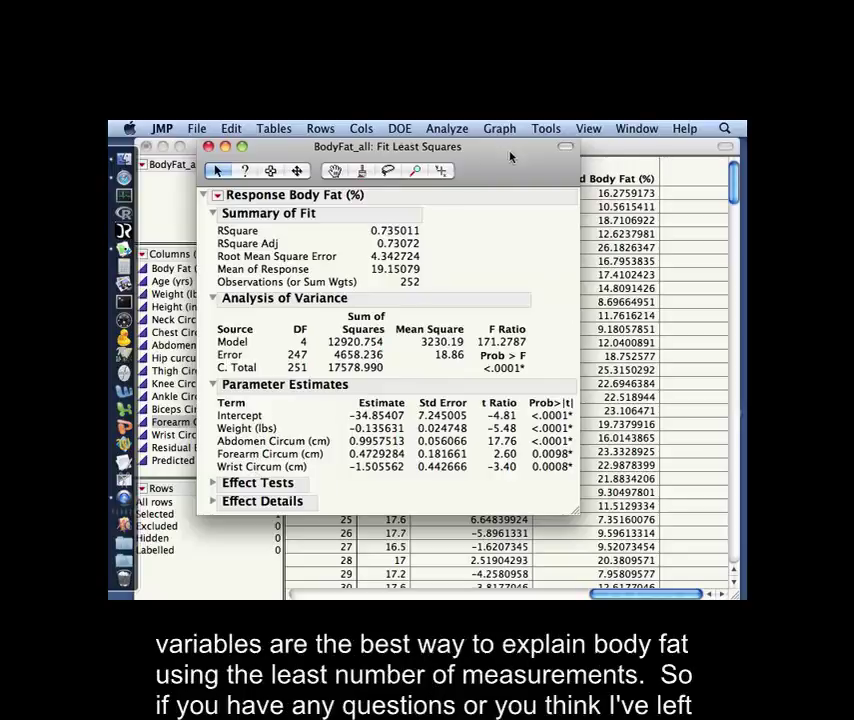
pyautogui.moveTo(510, 157); pyautogui.dragTo(544, 157)
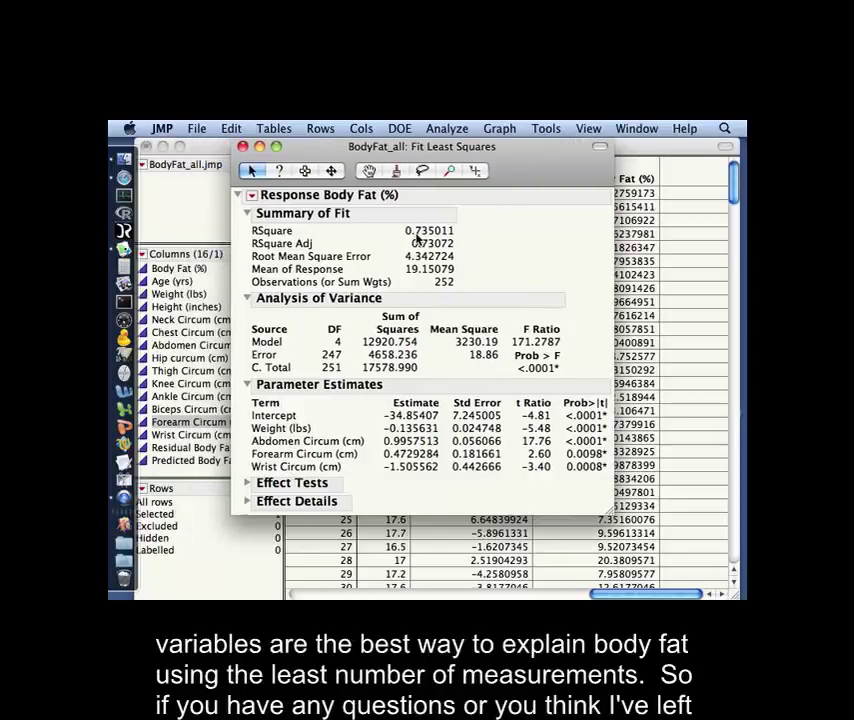